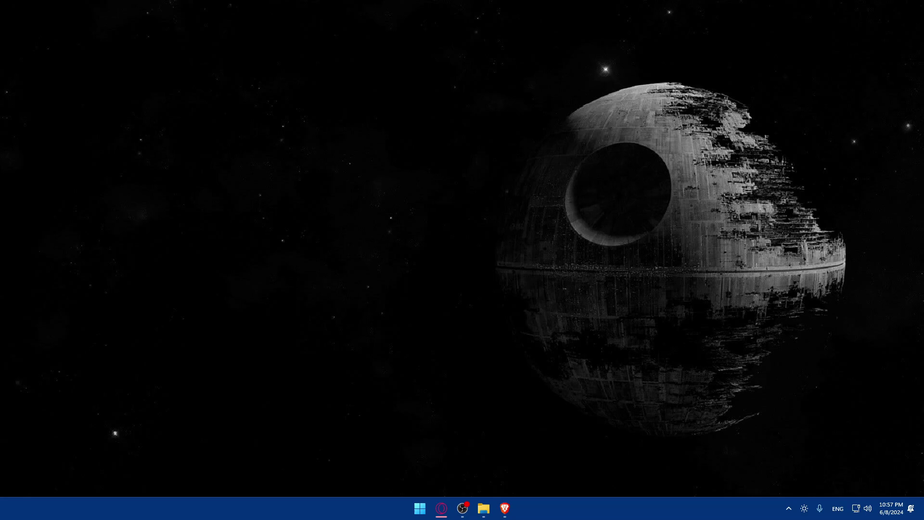
Launch Brave, load sylius.com and close the CON_24 announcement popup
click(504, 508)
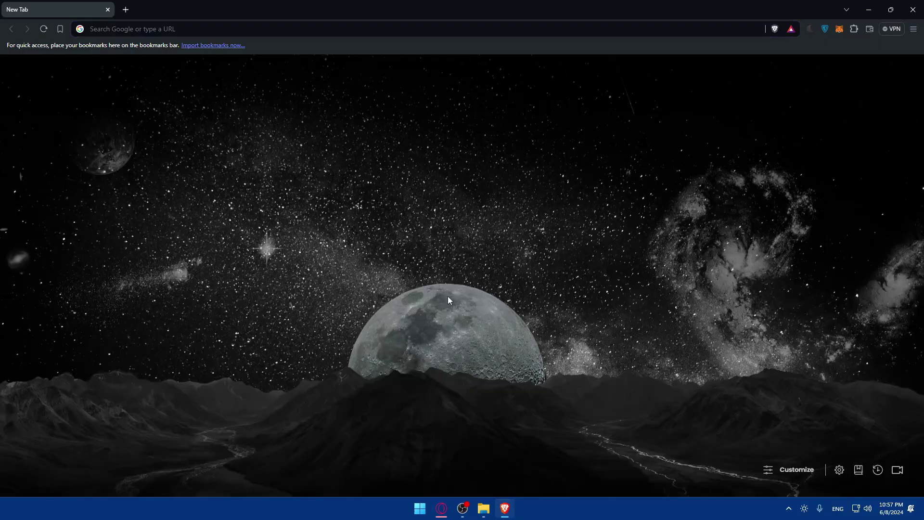
click(117, 28)
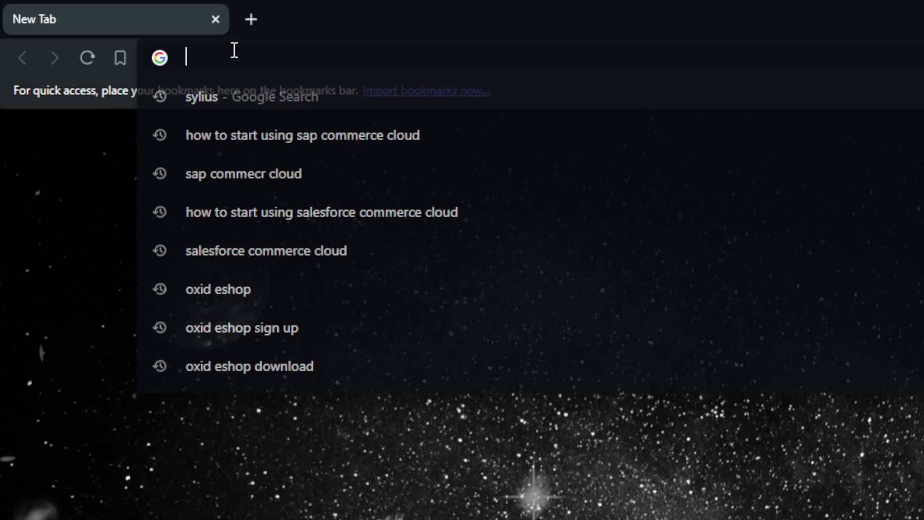
text(sylius)
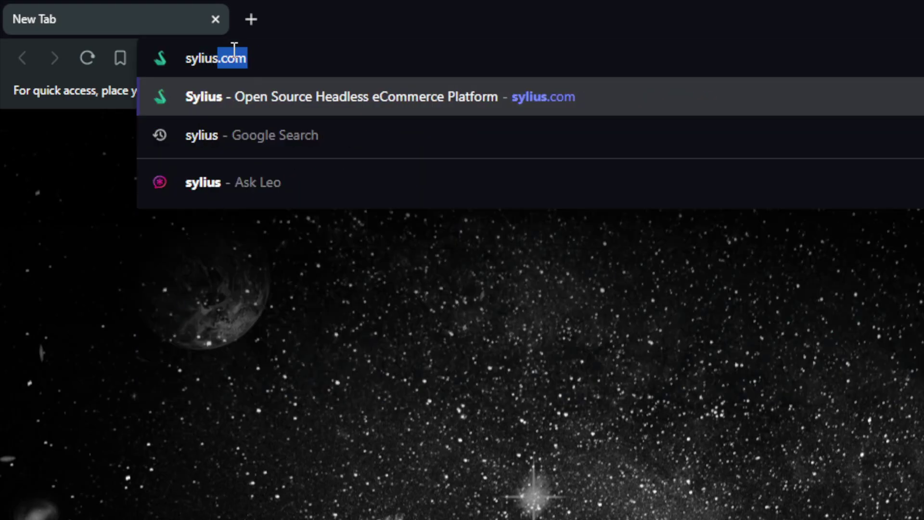
text(.com)
key(Return)
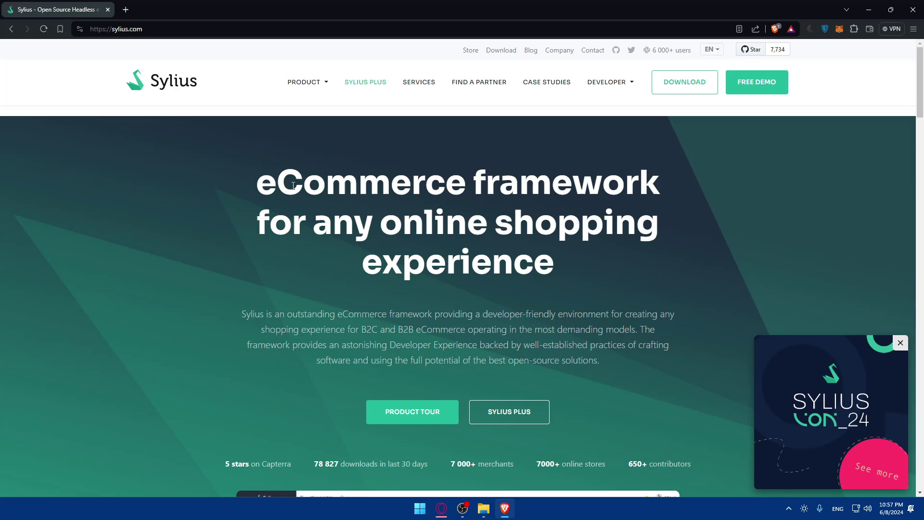
click(903, 343)
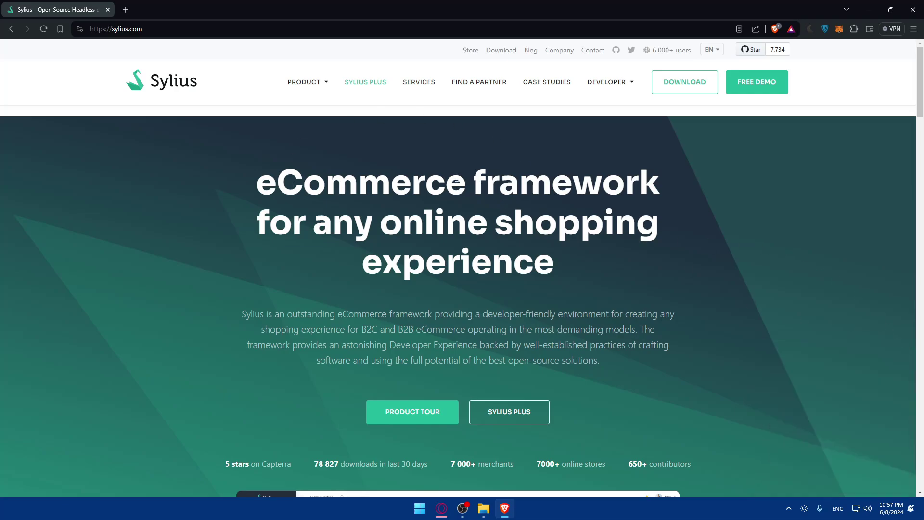
scroll(456, 177, down, 5)
scroll(457, 178, up, 2)
scroll(456, 178, down, 8)
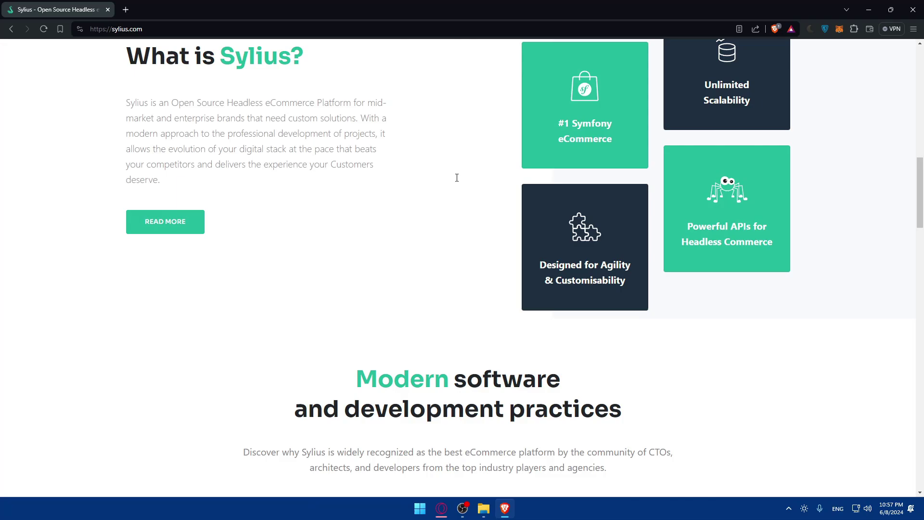
scroll(456, 178, down, 1)
scroll(456, 178, up, 1)
scroll(456, 178, up, 3)
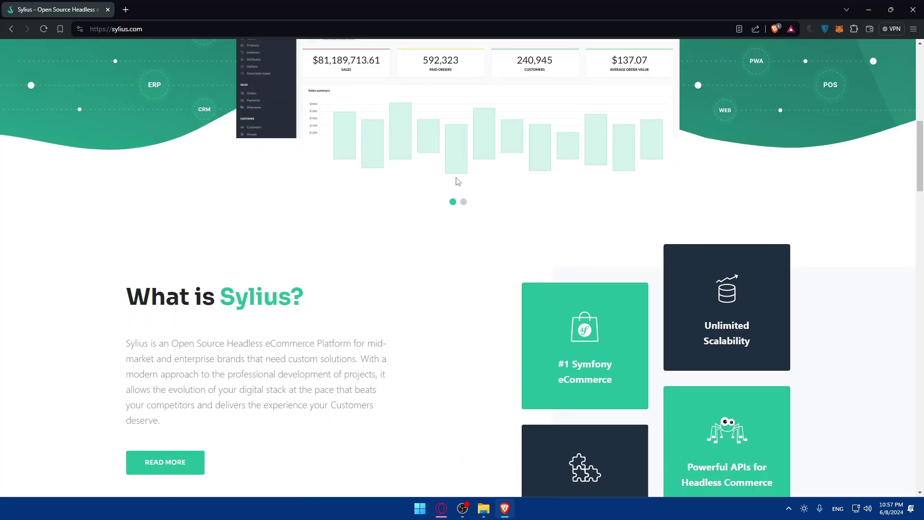
scroll(456, 181, down, 2)
scroll(243, 167, down, 1)
scroll(131, 142, up, 1)
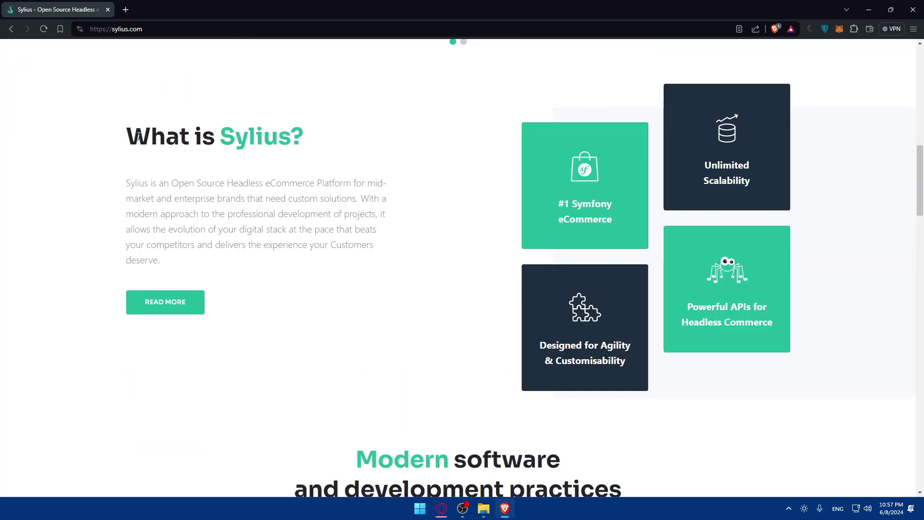
Highlight the 'What is Sylius?' paragraph, then clear the selection
drag(127, 183, 283, 188)
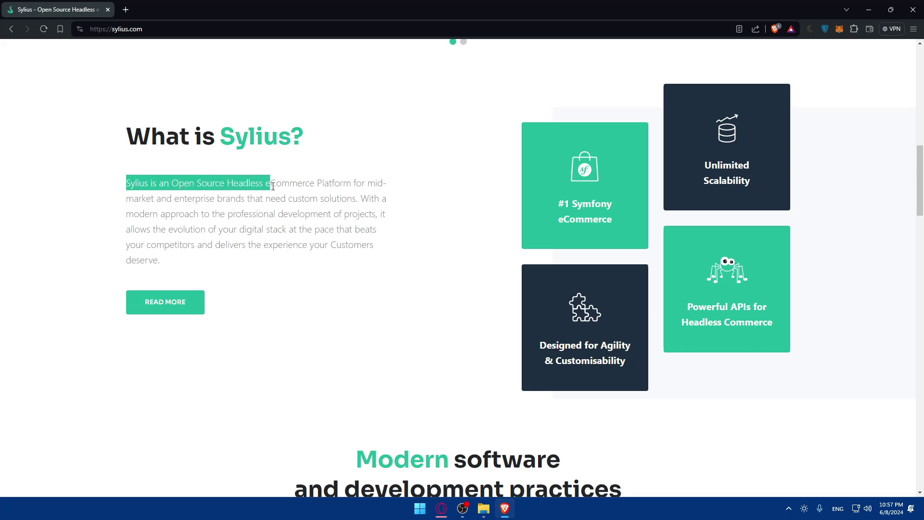
mouse_move(271, 185)
mouse_down()
mouse_move(176, 200)
mouse_move(371, 202)
mouse_move(203, 219)
mouse_move(391, 223)
mouse_move(192, 229)
mouse_move(263, 245)
mouse_move(330, 246)
mouse_move(373, 228)
mouse_move(195, 228)
mouse_move(147, 246)
mouse_move(320, 252)
mouse_move(355, 243)
mouse_move(155, 257)
mouse_move(186, 262)
mouse_up()
click(186, 262)
scroll(282, 251, up, 2)
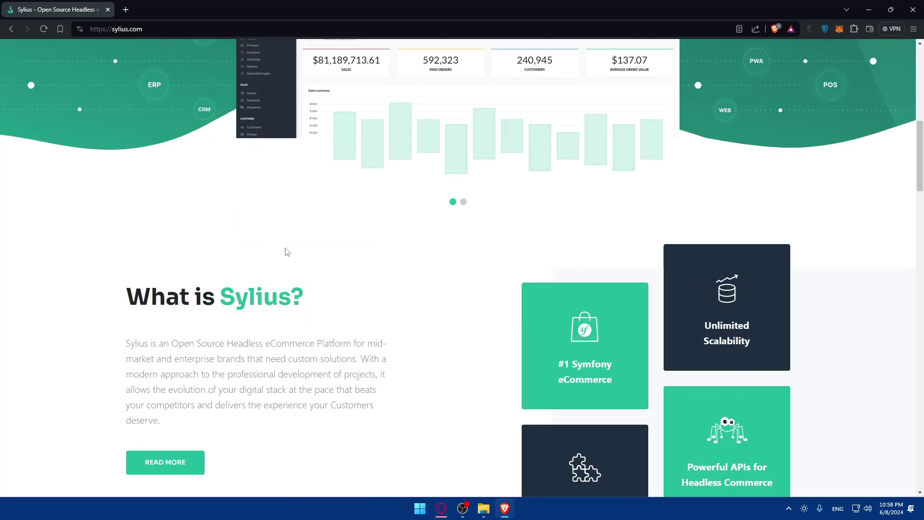
scroll(357, 272, up, 2)
scroll(361, 272, up, 1)
scroll(361, 272, up, 1)
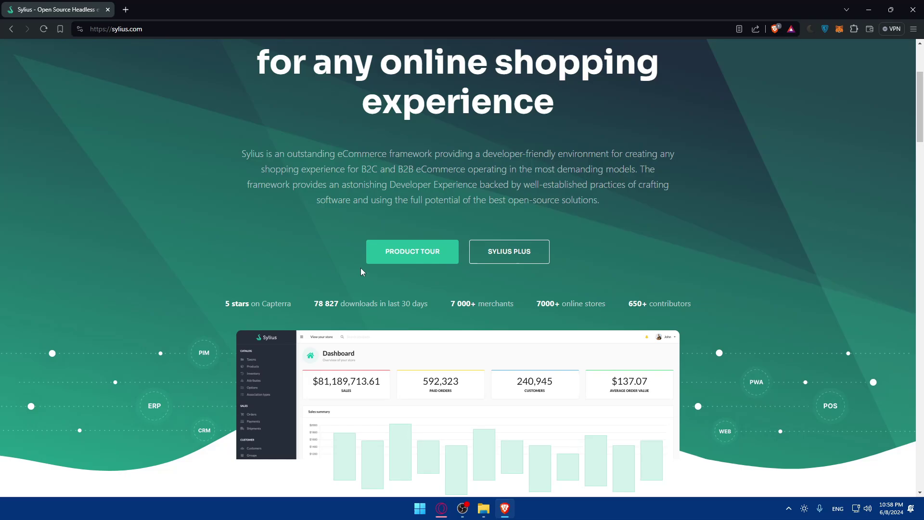
scroll(361, 268, up, 2)
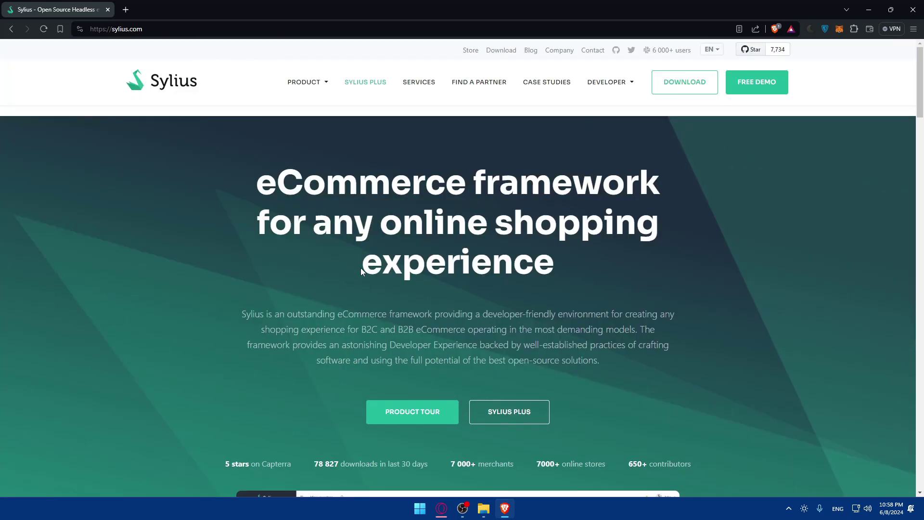
Go to the free demo page and highlight the live-demo heading and admin credentials
click(759, 95)
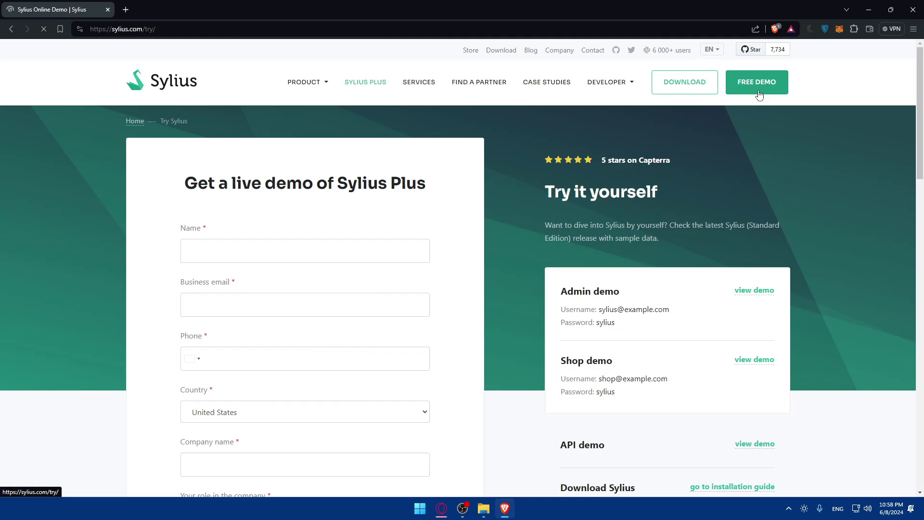
scroll(430, 190, down, 1)
scroll(430, 190, up, 1)
drag(186, 185, 336, 185)
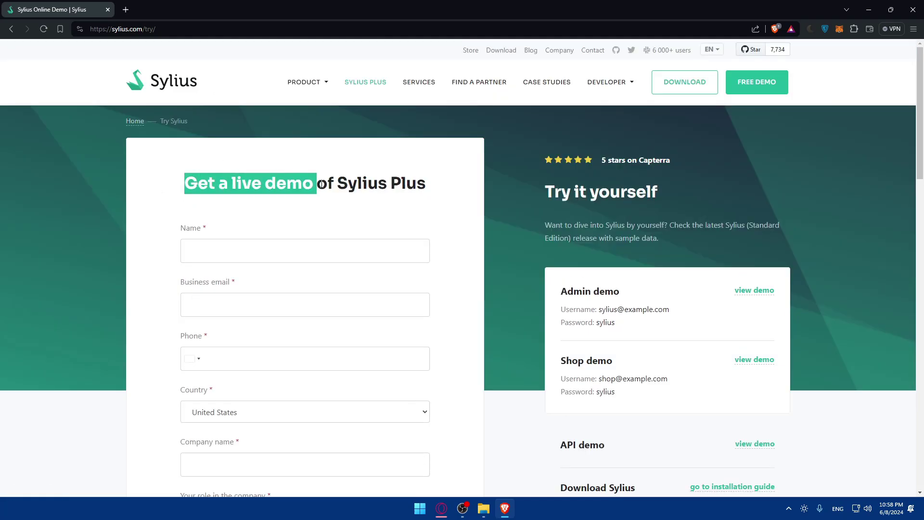
click(379, 202)
scroll(311, 207, down, 2)
scroll(312, 208, down, 2)
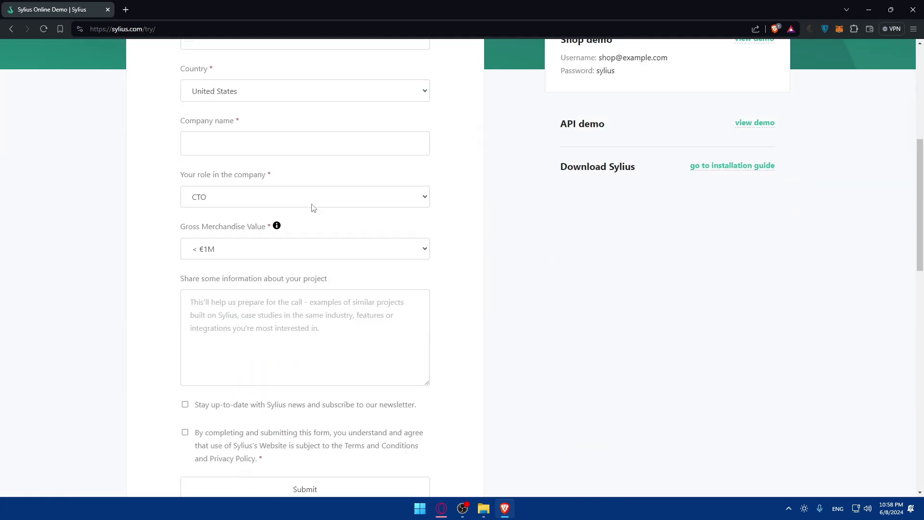
scroll(313, 208, up, 1)
scroll(241, 207, up, 2)
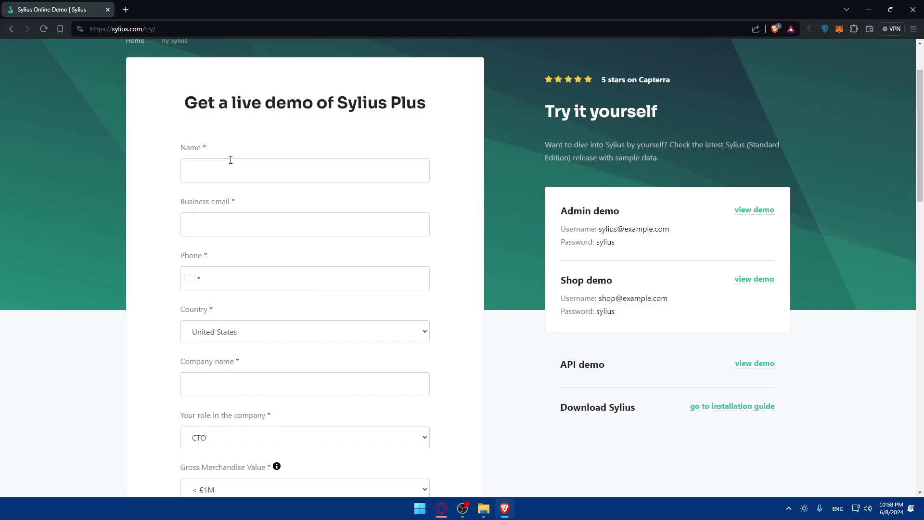
scroll(231, 160, down, 5)
scroll(230, 160, up, 5)
drag(597, 229, 670, 229)
key(ctrl+c)
click(647, 240)
drag(598, 229, 667, 228)
click(671, 231)
drag(596, 242, 632, 246)
click(633, 249)
Open the admin demo and log in with the copied username and password
click(746, 209)
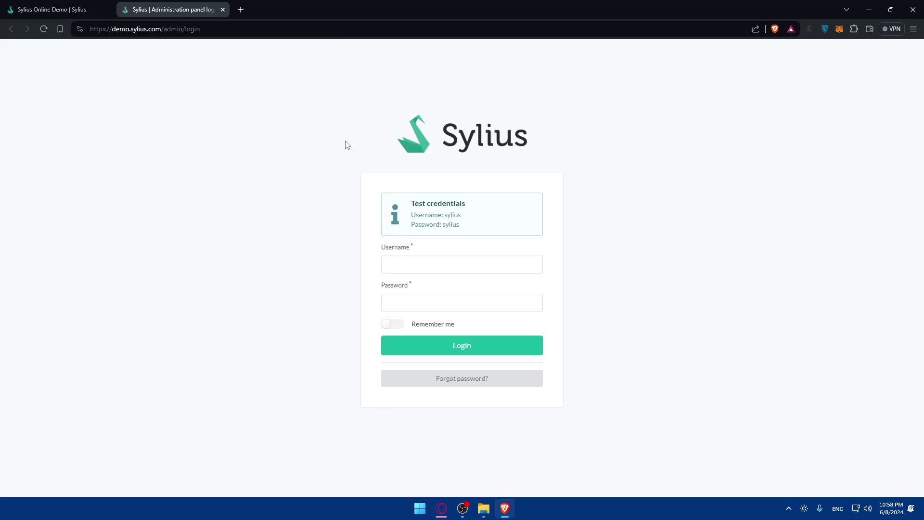
key(ctrl+shift+Tab)
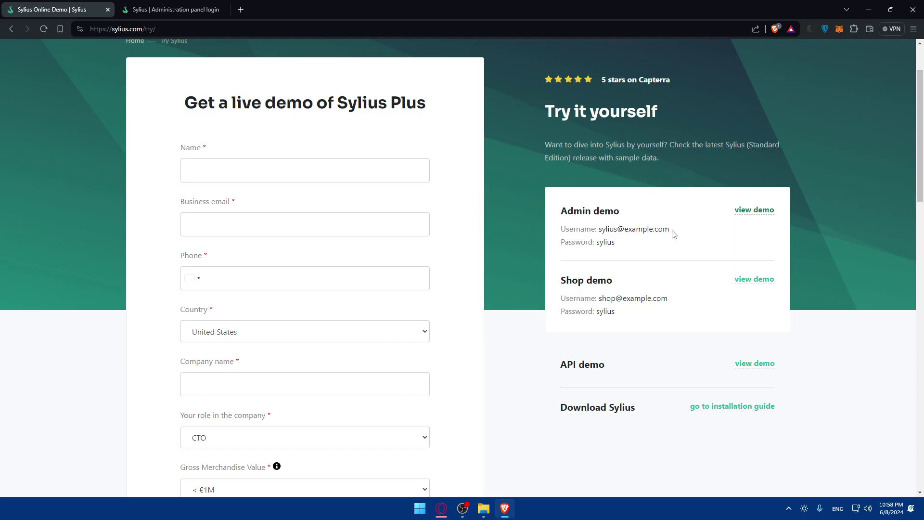
drag(670, 232, 610, 231)
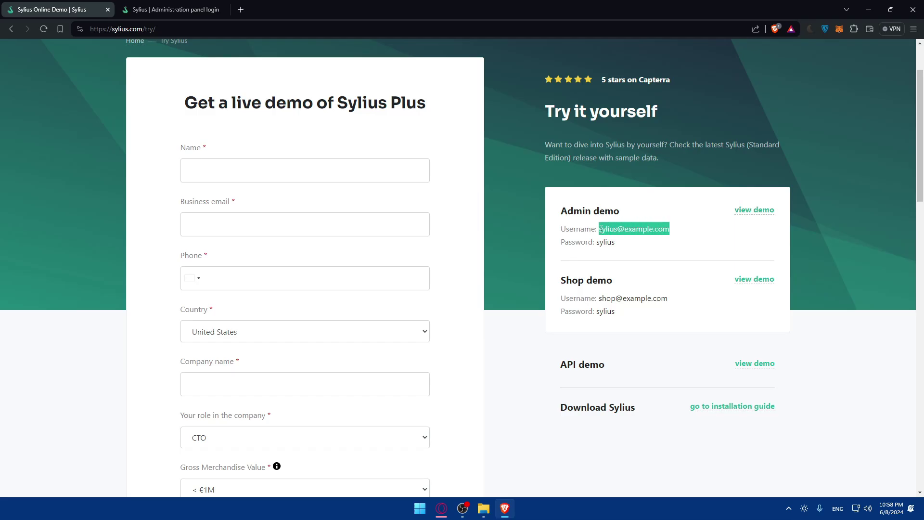
key(ctrl+Tab)
click(439, 259)
key(ctrl+v)
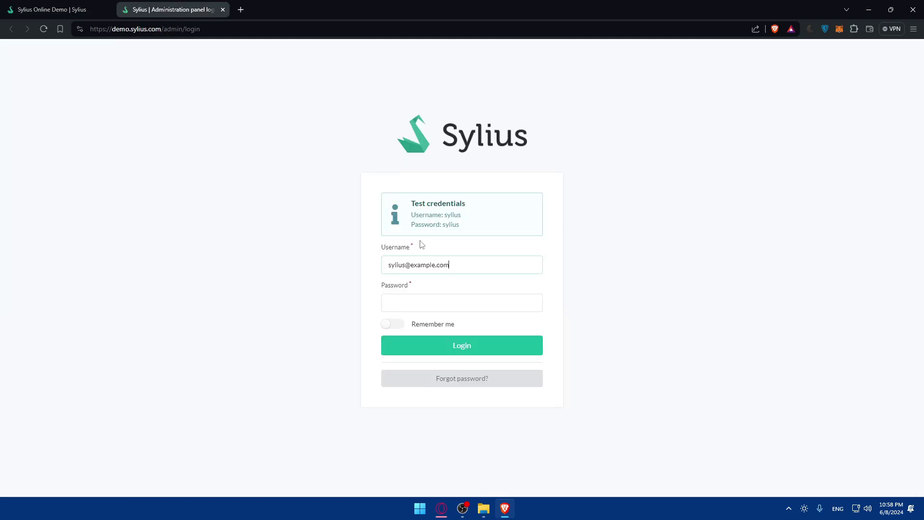
click(74, 4)
click(612, 242)
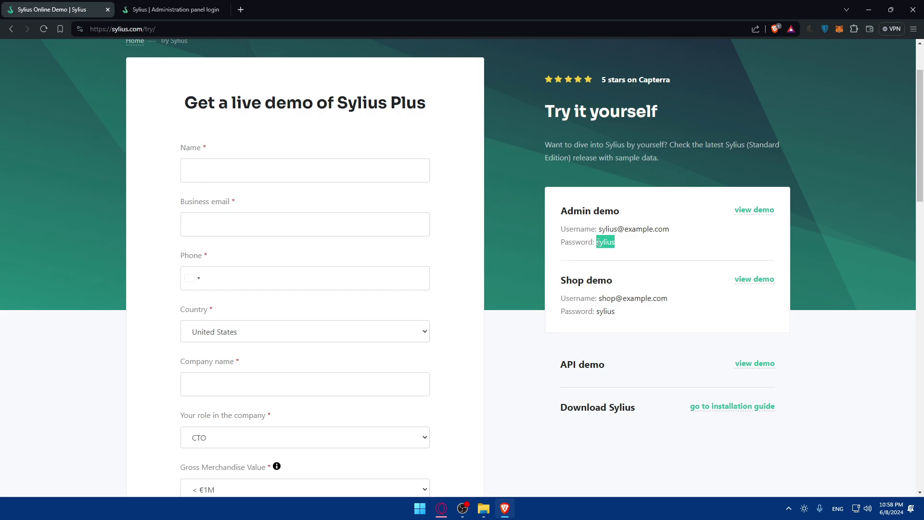
click(181, 10)
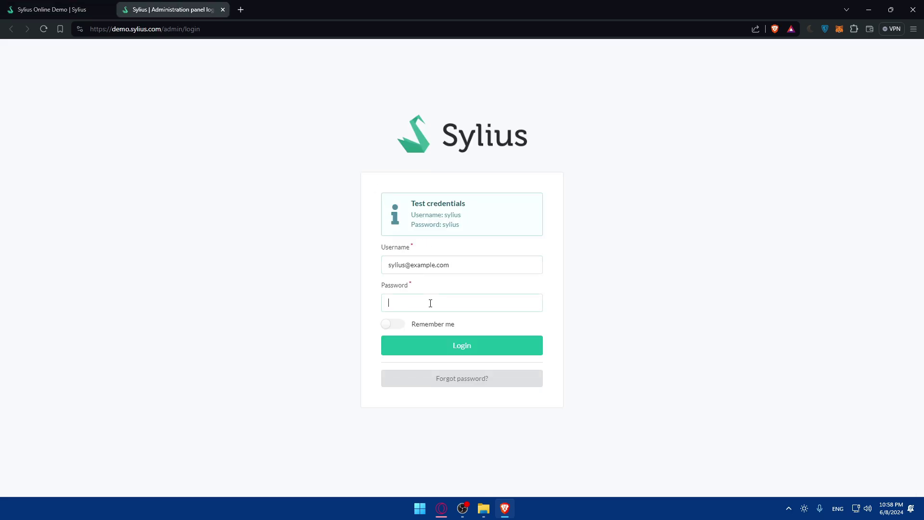
key(ctrl+v)
click(393, 323)
click(425, 346)
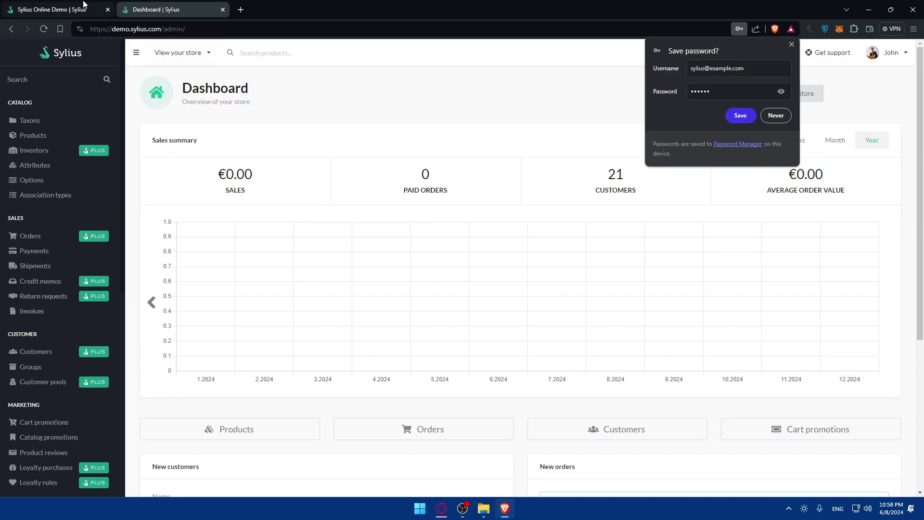
Open the Shop demo's customer login page and paste in the shop demo username
click(84, 5)
click(753, 280)
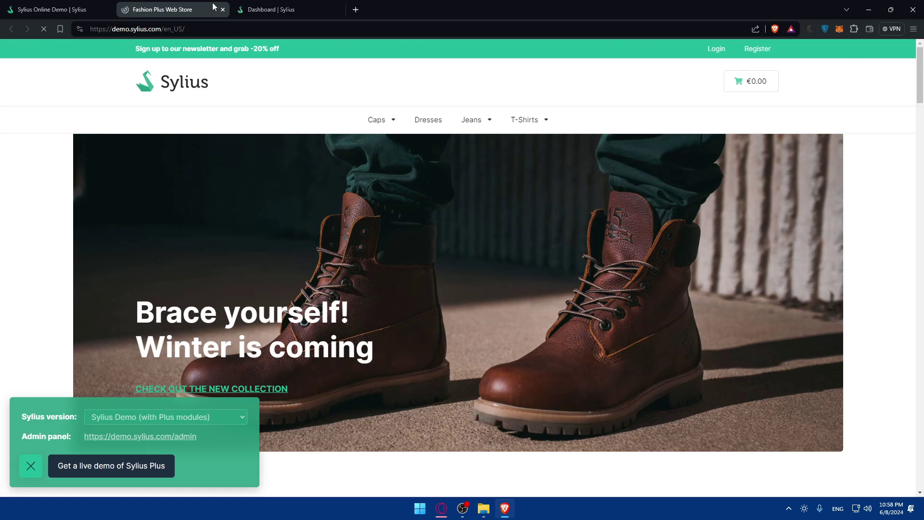
click(713, 48)
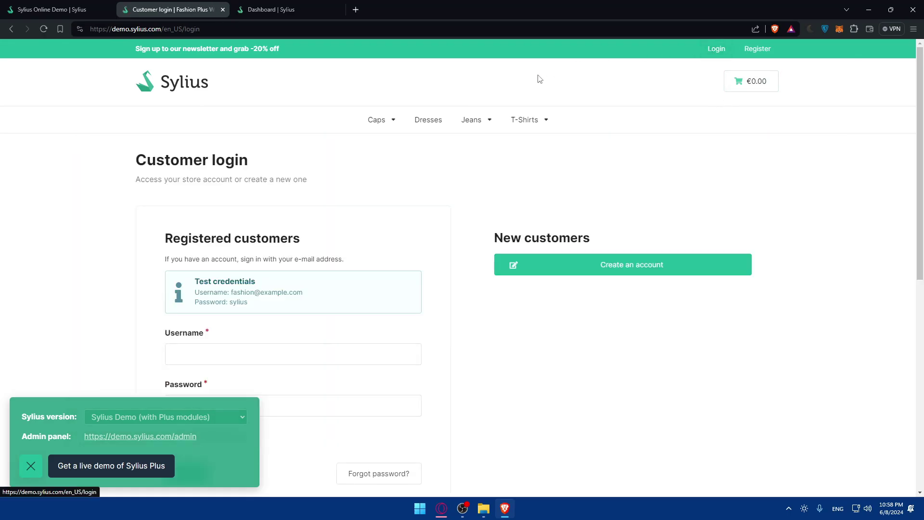
key(ctrl+shift+Tab)
drag(663, 302, 598, 297)
key(ctrl+c)
click(205, 9)
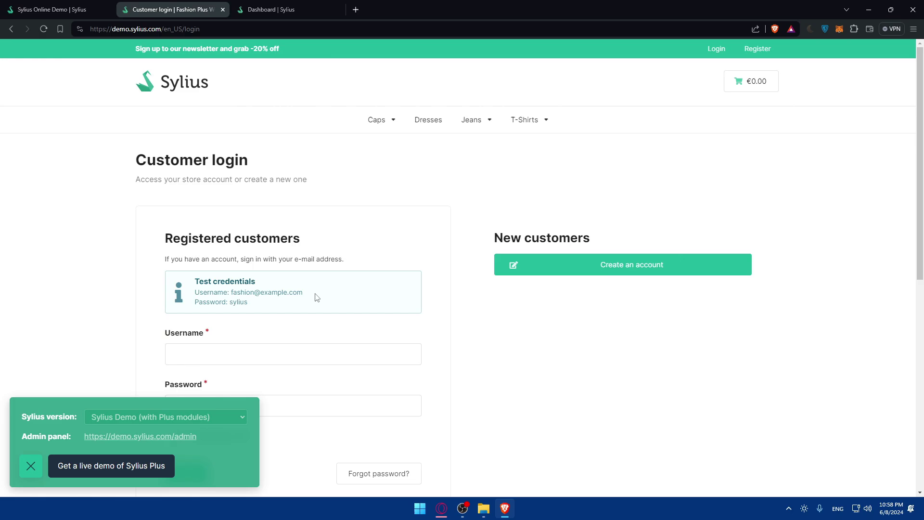
click(300, 350)
key(ctrl+v)
Paste the shop demo password, turn on remember me, and sign in
click(75, 5)
drag(626, 315, 605, 315)
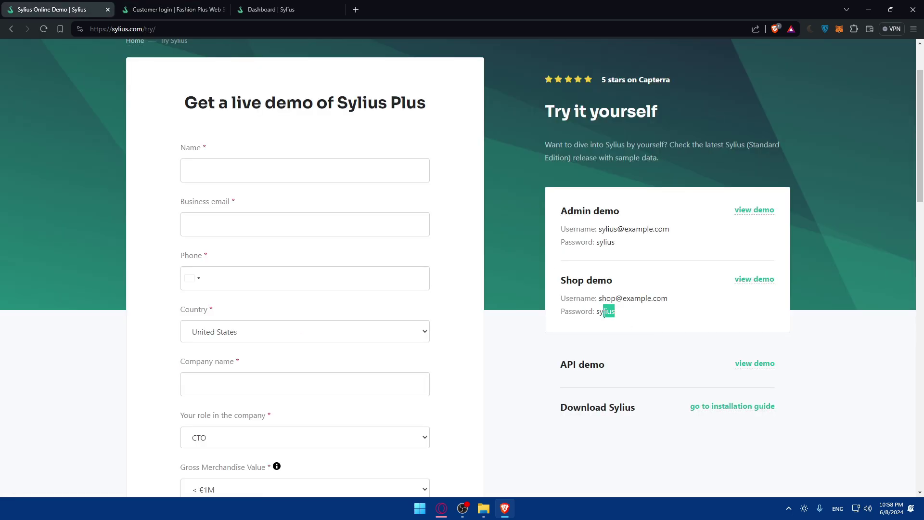
click(201, 9)
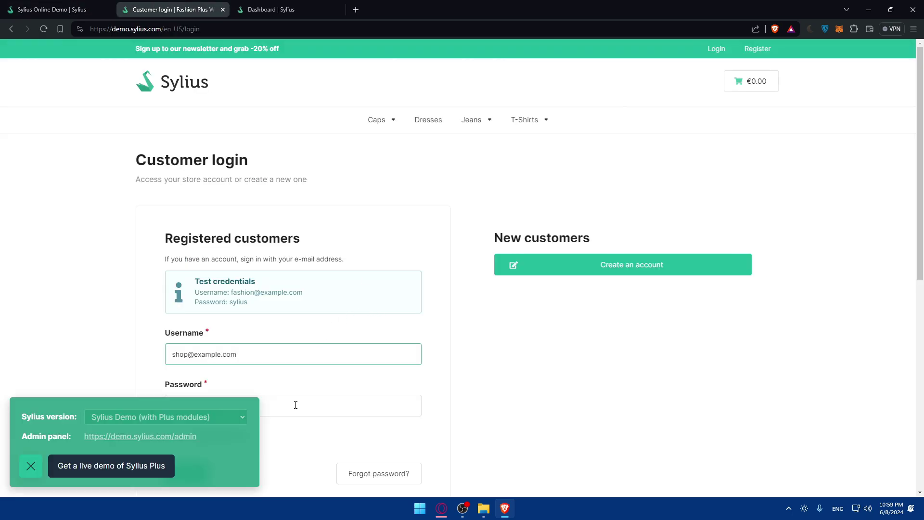
click(39, 456)
click(254, 405)
key(ctrl+v)
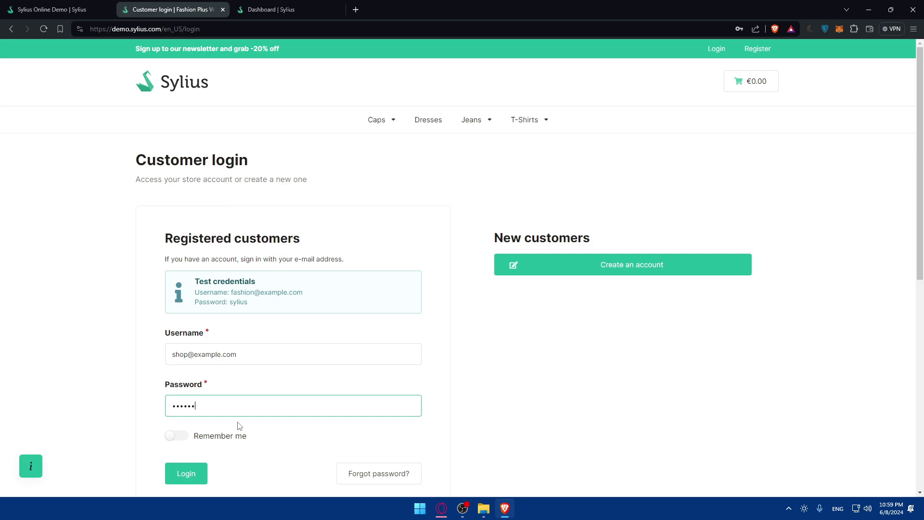
click(178, 436)
click(197, 469)
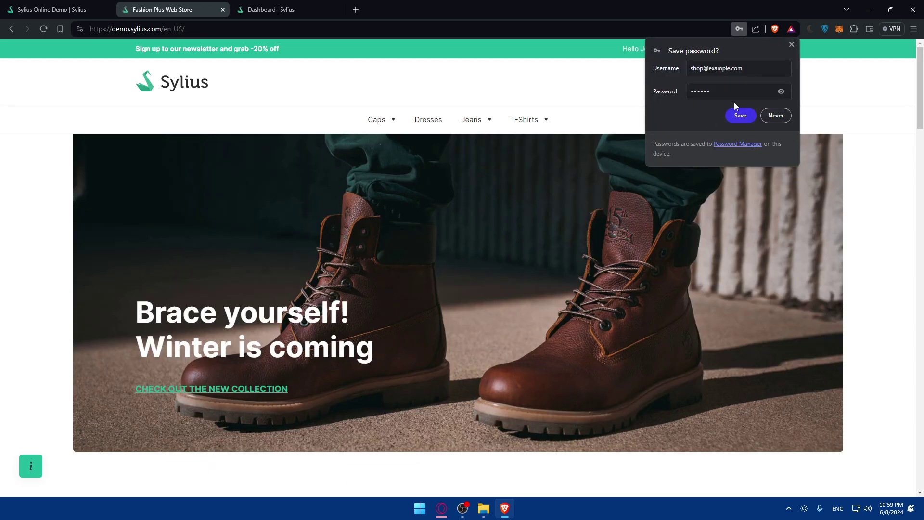
Decline saving the password and move through the admin dashboard to the Try Sylius page
click(740, 115)
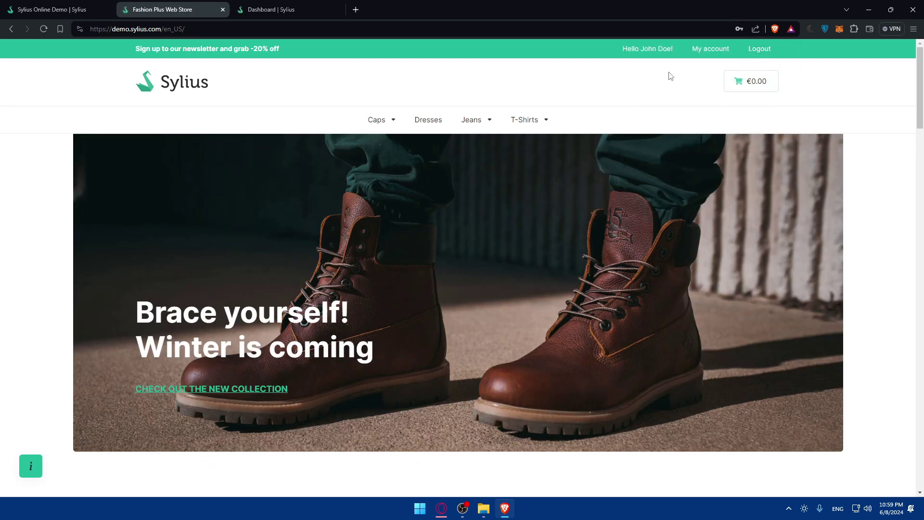
key(ctrl+Tab)
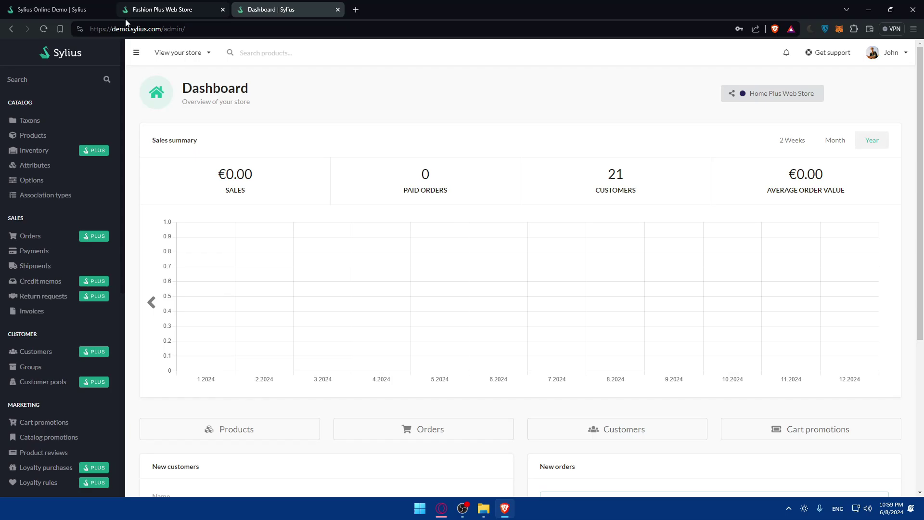
key(ctrl+Tab)
scroll(367, 190, down, 1)
scroll(365, 185, down, 3)
scroll(362, 182, up, 5)
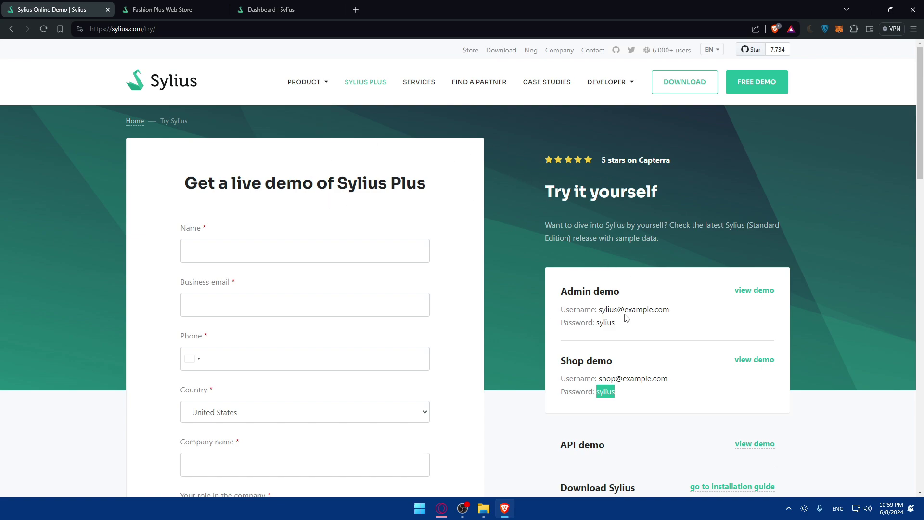
Browse the Download page and open the Getting Started tutorial in a new tab
click(671, 93)
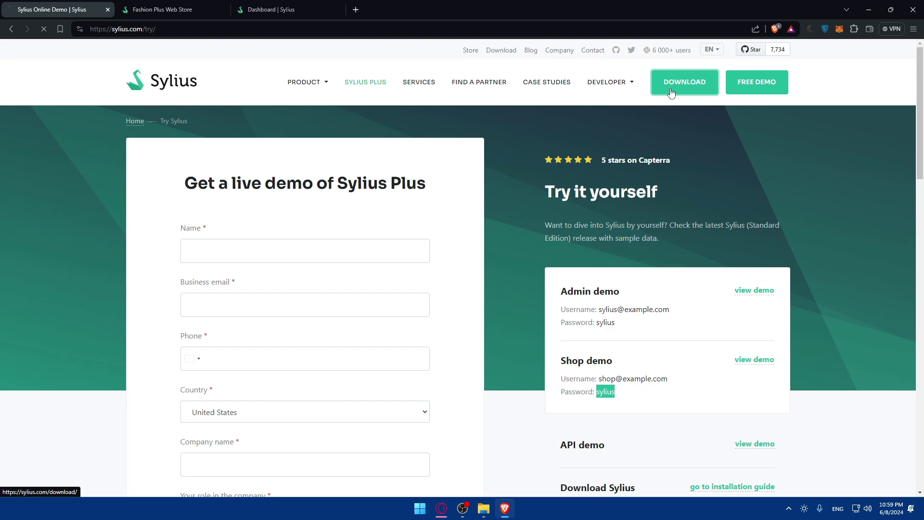
scroll(585, 131, down, 1)
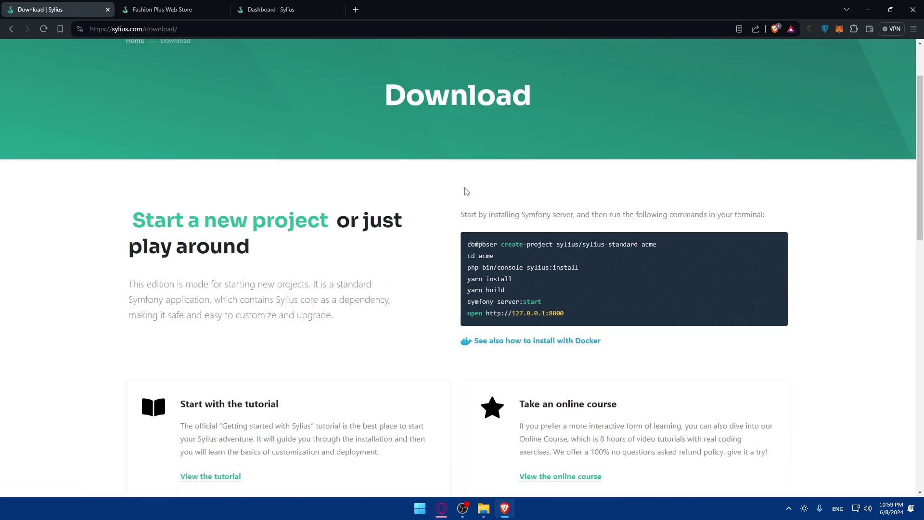
scroll(462, 194, down, 1)
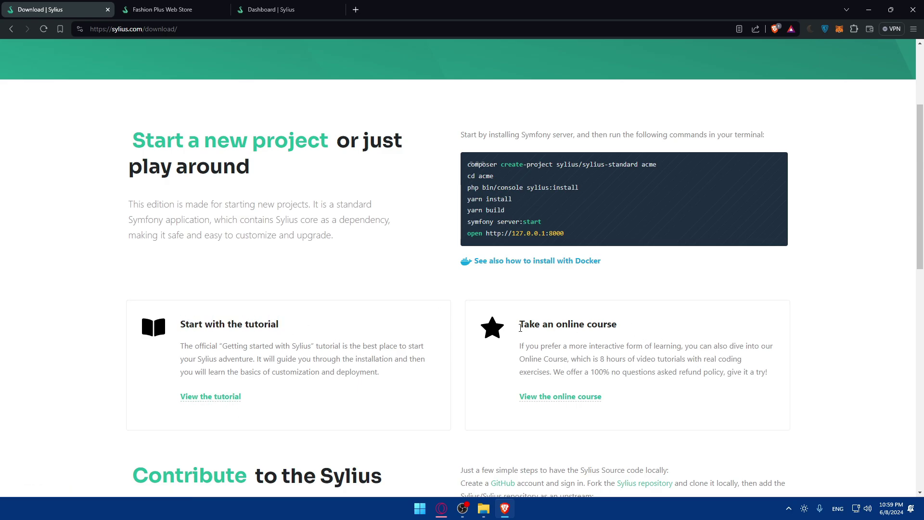
scroll(648, 327, down, 1)
scroll(542, 289, down, 1)
scroll(413, 231, down, 1)
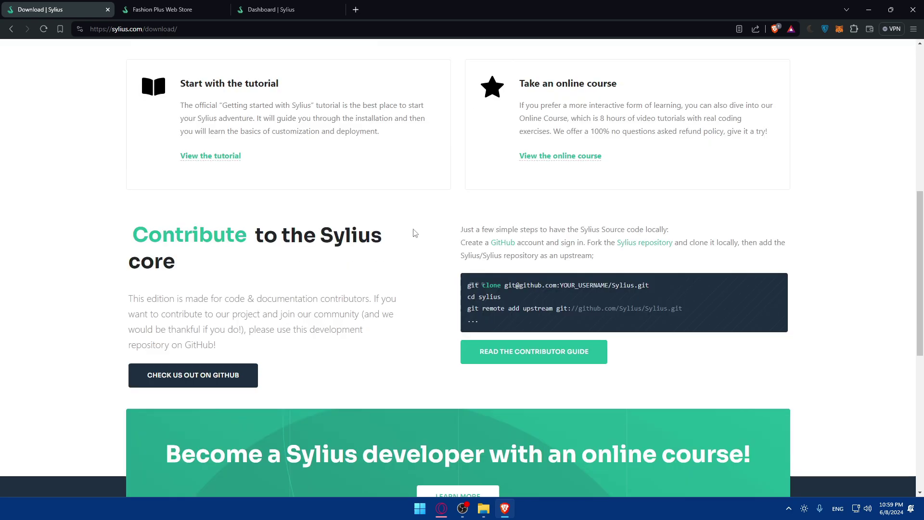
scroll(288, 231, up, 1)
click(193, 231)
key(ctrl+shift+Tab)
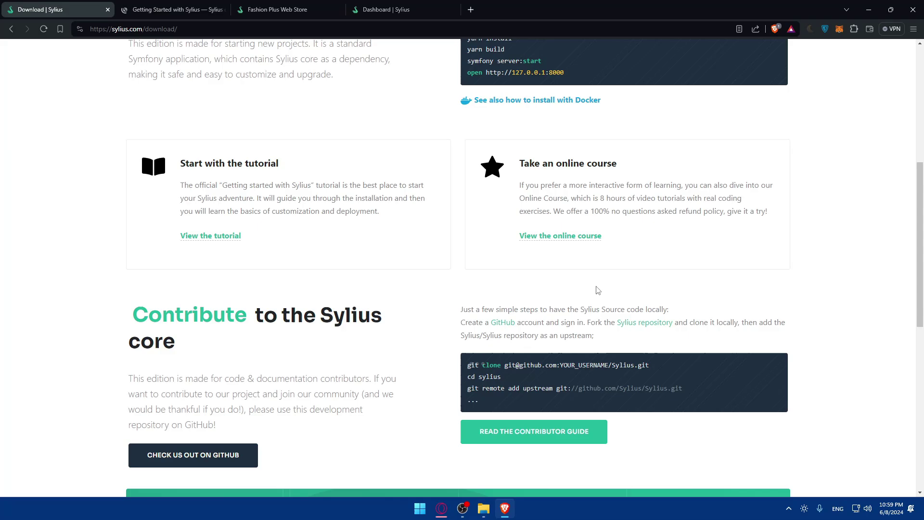
Open the online course page, then switch to the Getting Started with Sylius docs
click(572, 239)
key(ctrl+Tab)
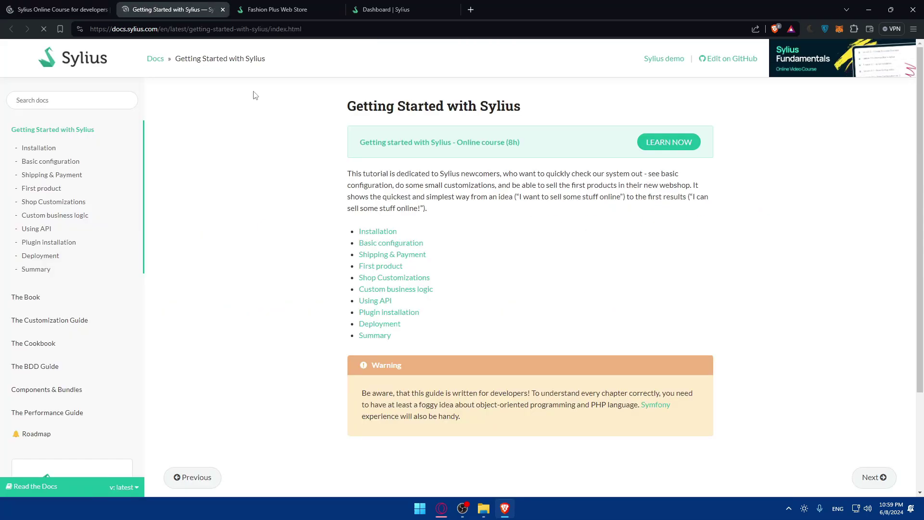
scroll(433, 205, down, 3)
scroll(431, 205, up, 2)
click(61, 5)
scroll(387, 201, down, 1)
scroll(390, 204, up, 1)
scroll(404, 231, down, 1)
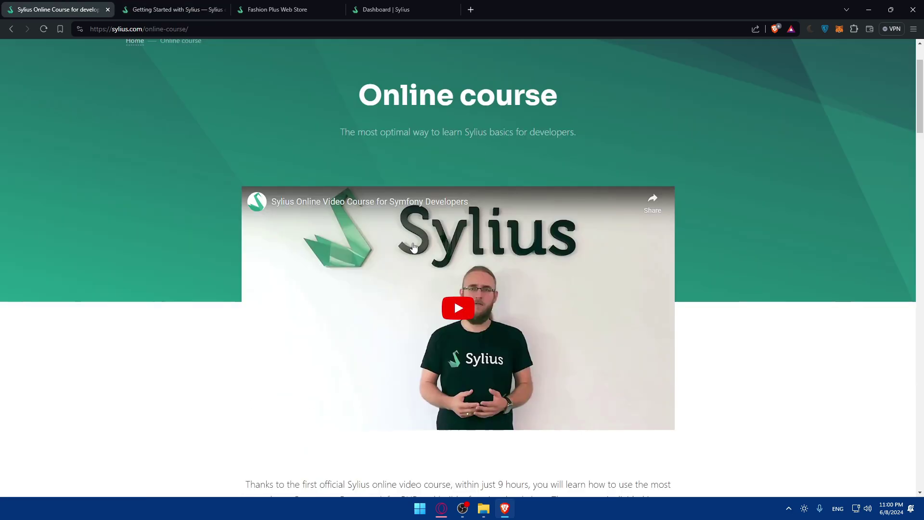
click(412, 248)
click(419, 312)
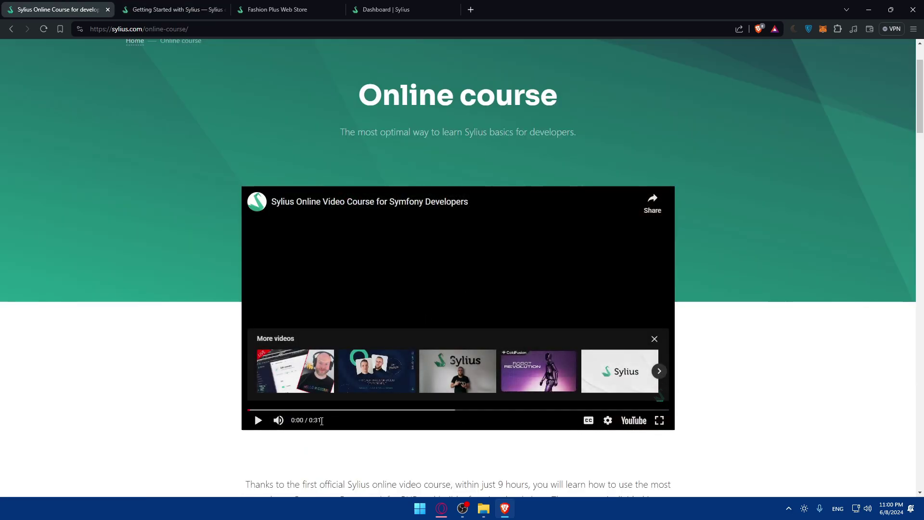
click(258, 420)
mouse_move(347, 409)
mouse_down()
mouse_move(422, 410)
mouse_move(423, 346)
mouse_up()
scroll(424, 318, down, 5)
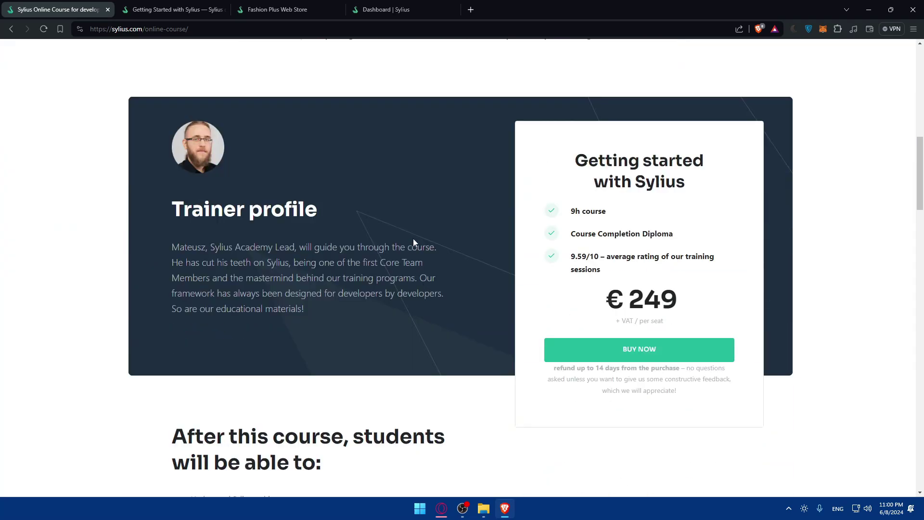
drag(596, 183, 701, 184)
click(696, 183)
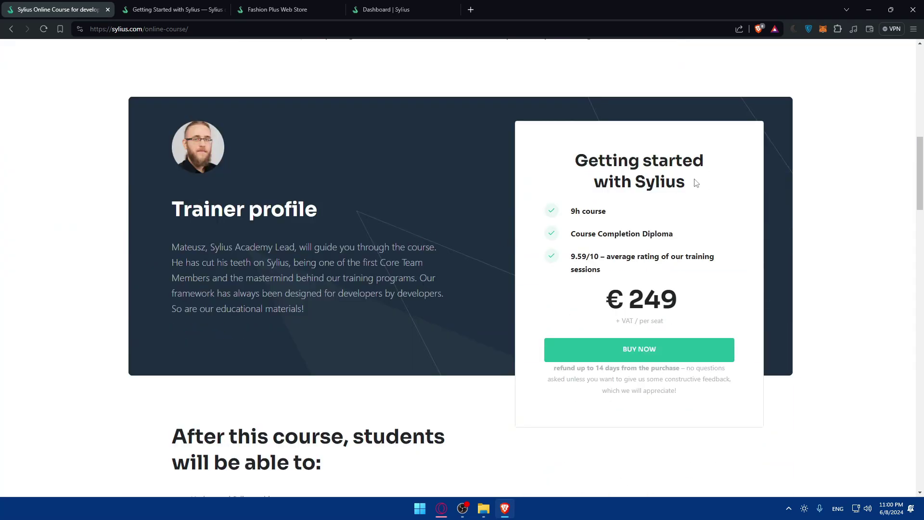
mouse_move(611, 212)
mouse_down()
mouse_move(572, 212)
mouse_move(686, 235)
mouse_up()
click(572, 211)
click(620, 221)
click(684, 236)
mouse_move(570, 257)
mouse_down()
mouse_move(590, 255)
mouse_move(679, 299)
mouse_move(629, 303)
mouse_up()
click(591, 255)
click(625, 277)
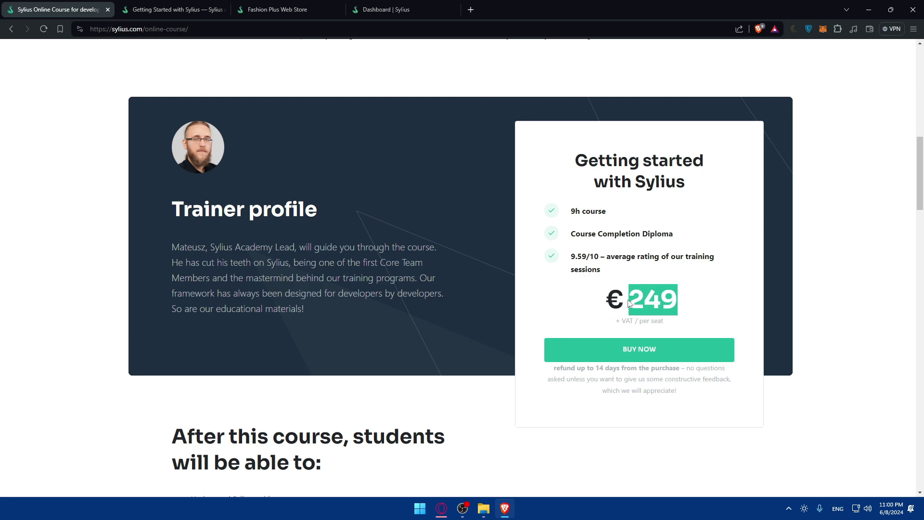
click(642, 321)
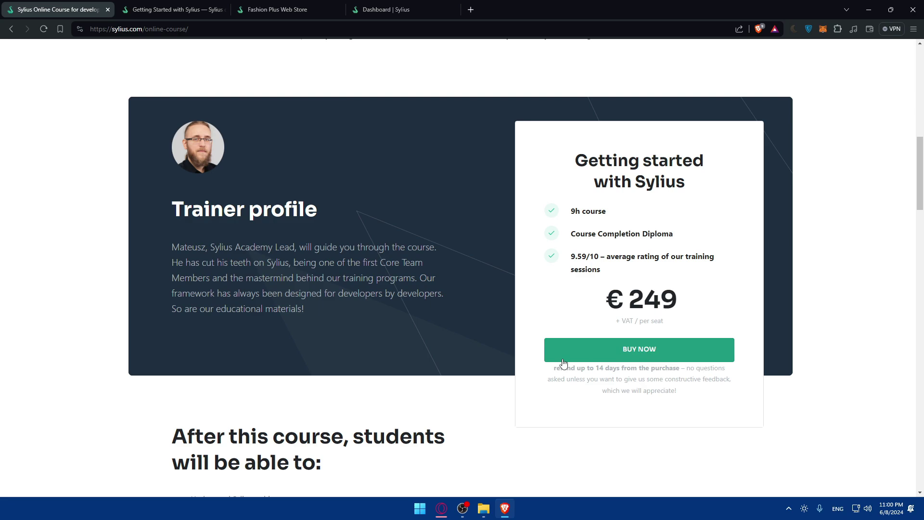
drag(553, 367, 605, 370)
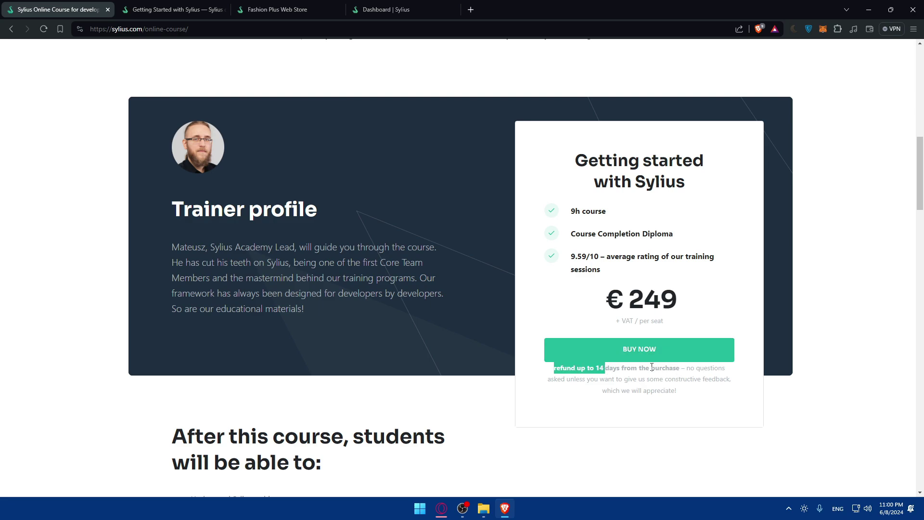
drag(589, 368, 615, 370)
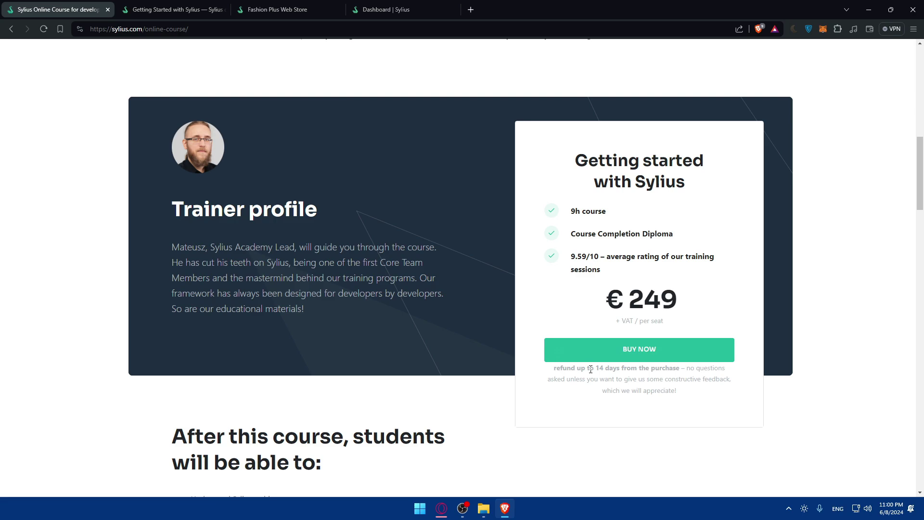
click(602, 369)
double_click(602, 369)
click(601, 370)
mouse_move(687, 369)
mouse_down()
mouse_move(649, 380)
mouse_move(699, 383)
mouse_up()
click(683, 383)
drag(609, 300, 697, 315)
click(676, 325)
drag(594, 369, 606, 370)
click(598, 368)
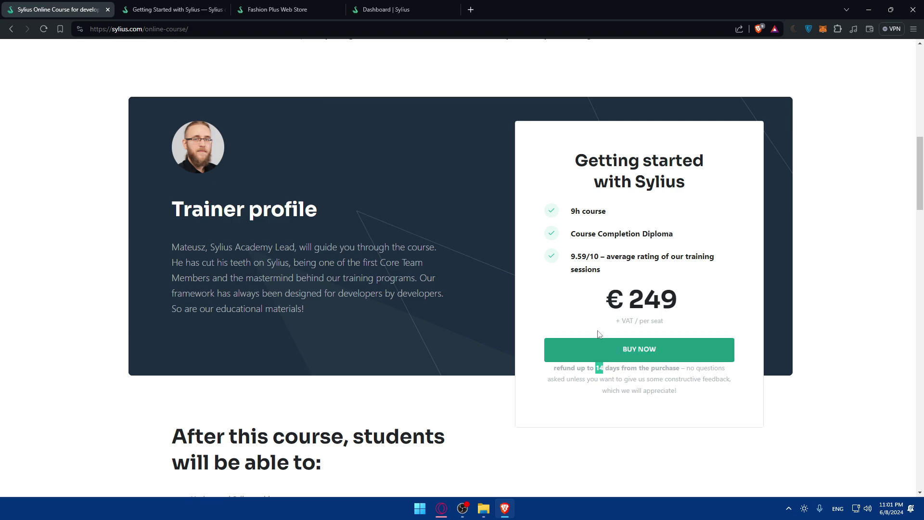
drag(606, 299, 695, 302)
click(635, 337)
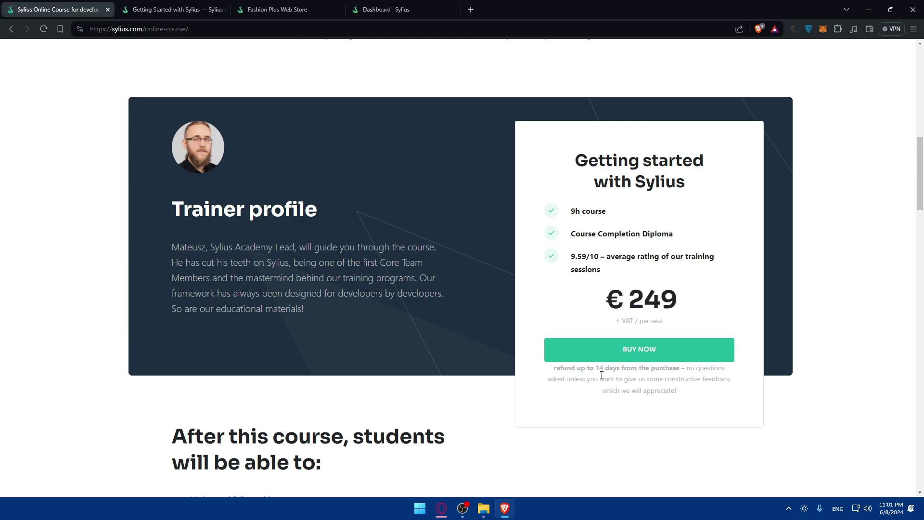
scroll(601, 374, down, 3)
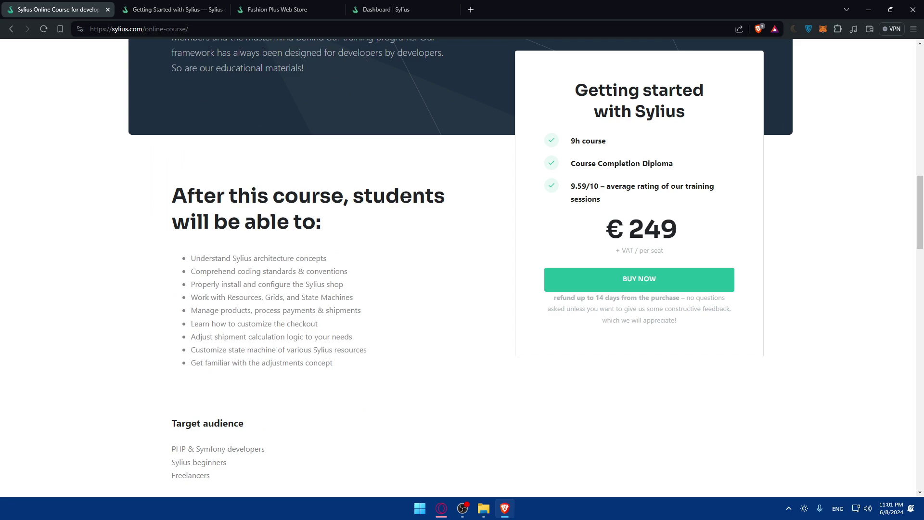
drag(193, 258, 342, 257)
click(342, 257)
scroll(248, 288, down, 1)
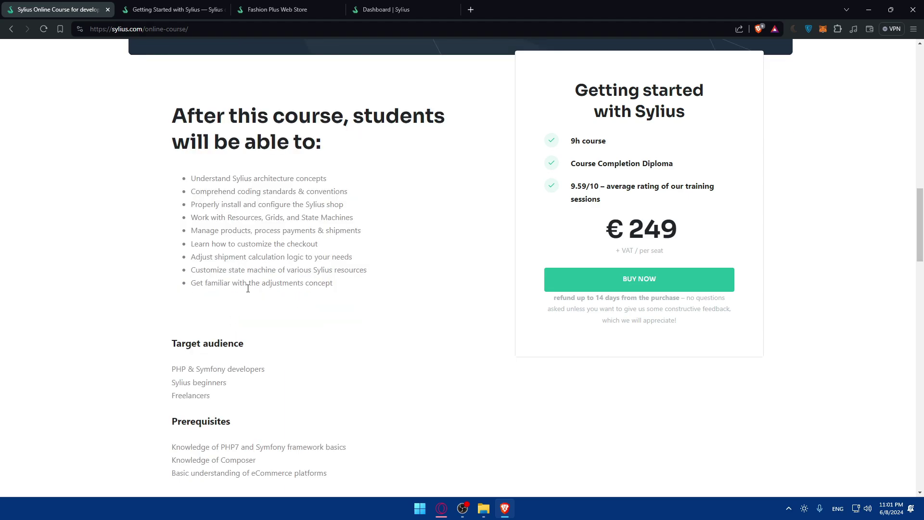
scroll(247, 289, down, 2)
scroll(274, 232, up, 1)
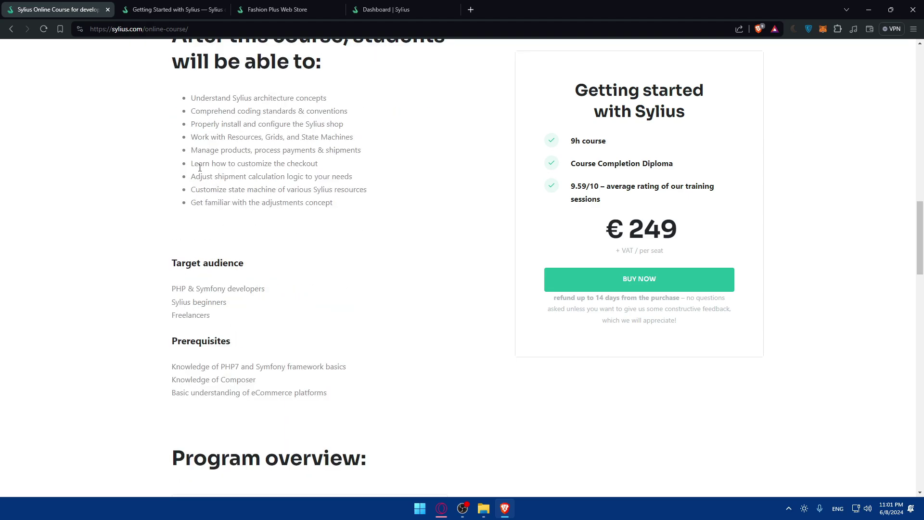
drag(192, 175, 304, 179)
click(304, 179)
mouse_move(288, 202)
mouse_down()
mouse_move(190, 203)
mouse_move(251, 203)
mouse_up()
click(283, 190)
click(245, 206)
scroll(209, 194, down, 1)
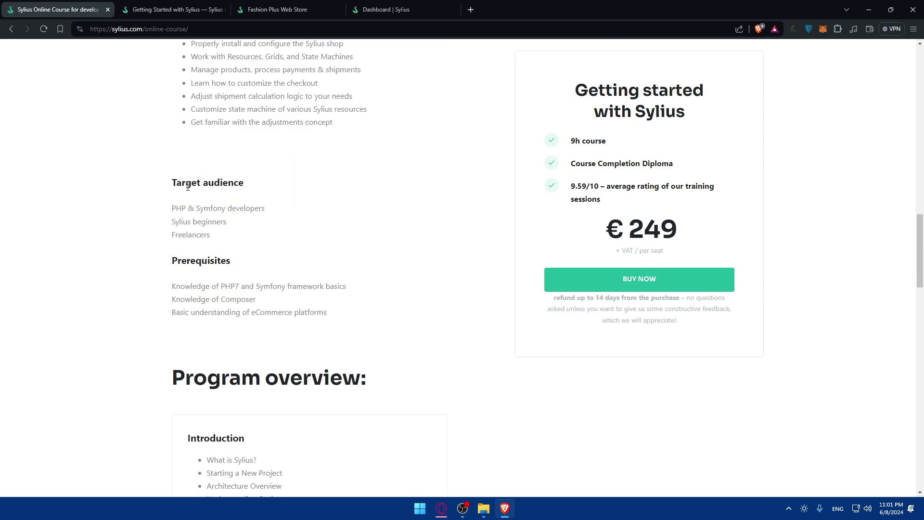
scroll(188, 187, down, 2)
scroll(196, 151, down, 4)
scroll(223, 159, down, 1)
scroll(225, 159, up, 4)
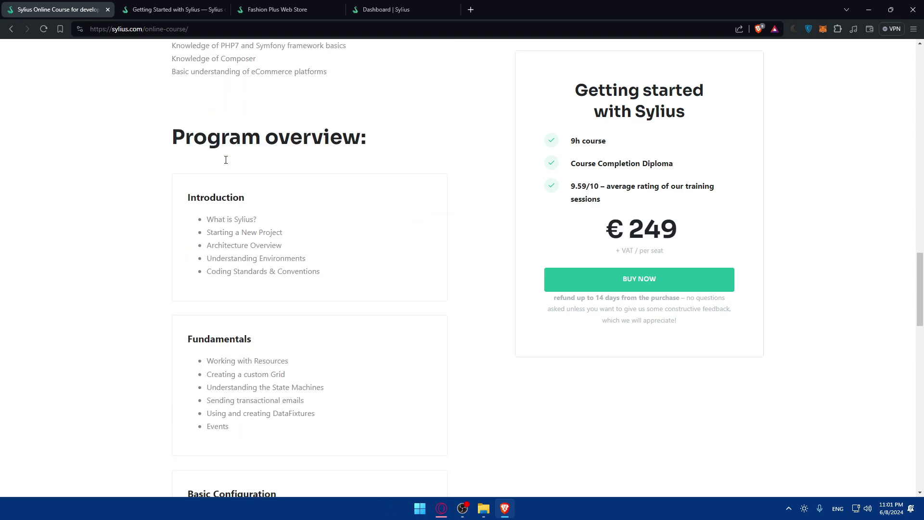
scroll(225, 160, down, 1)
scroll(225, 160, down, 1)
scroll(225, 163, down, 1)
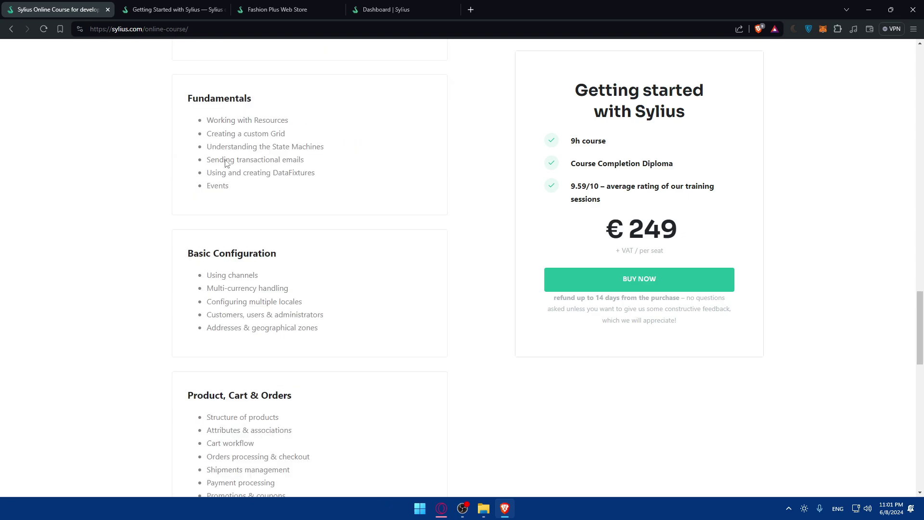
scroll(224, 163, down, 2)
scroll(223, 161, down, 2)
scroll(224, 162, down, 1)
Expand the FAQ answers on team purchases, credit card payment and the refunds policy
click(254, 262)
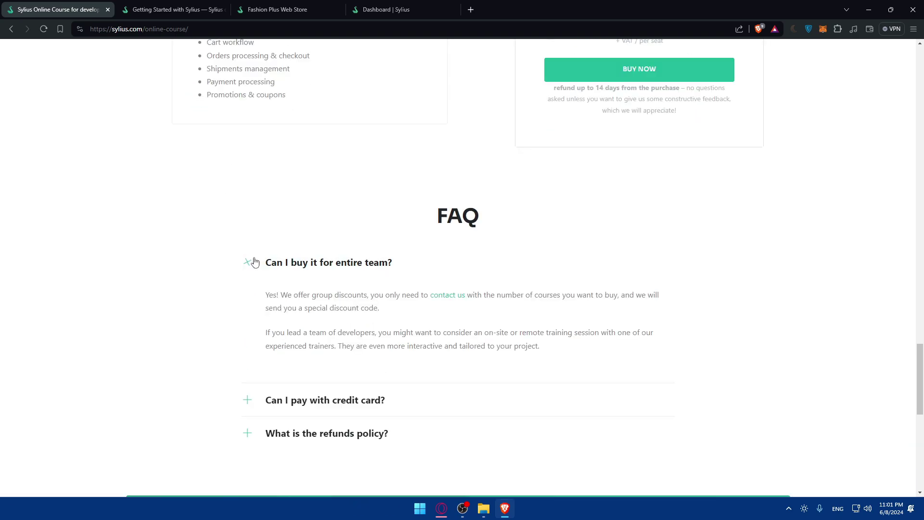
scroll(253, 262, down, 1)
click(253, 319)
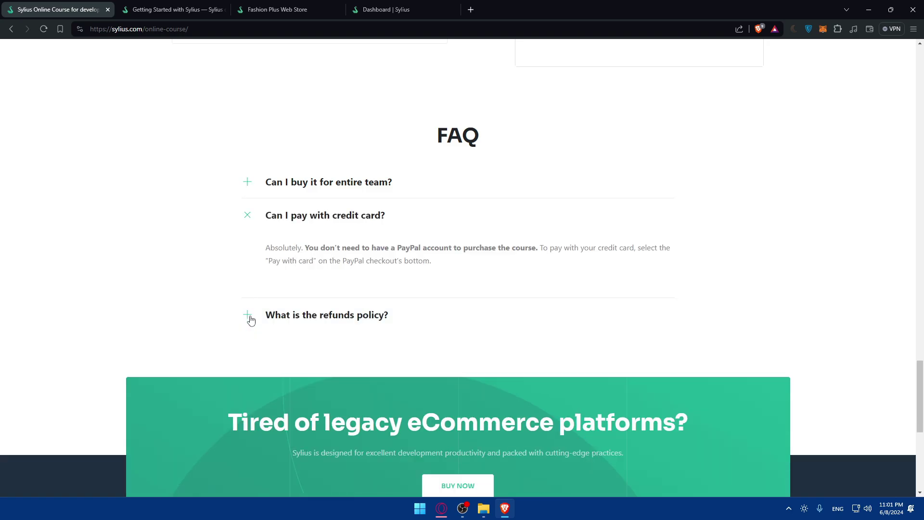
click(250, 318)
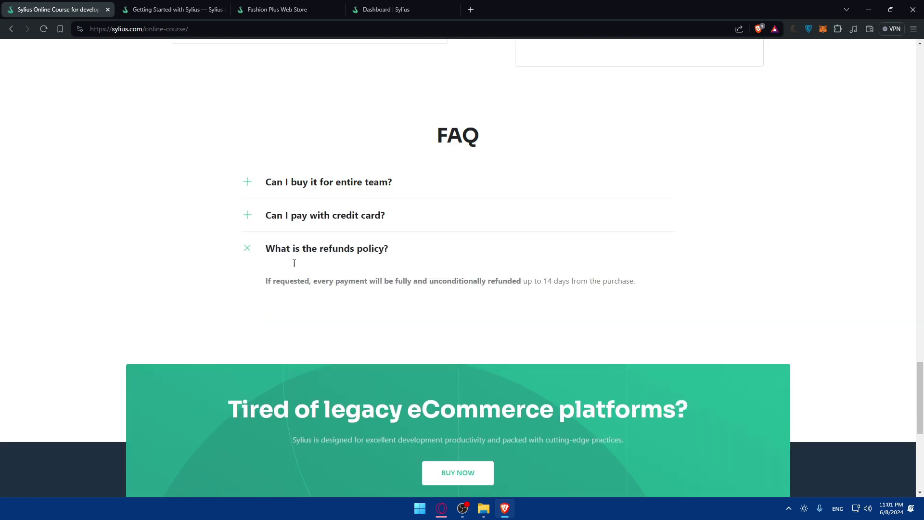
scroll(294, 262, down, 3)
scroll(363, 215, up, 10)
scroll(328, 200, up, 3)
Close the Sylius Online Course tab
click(108, 10)
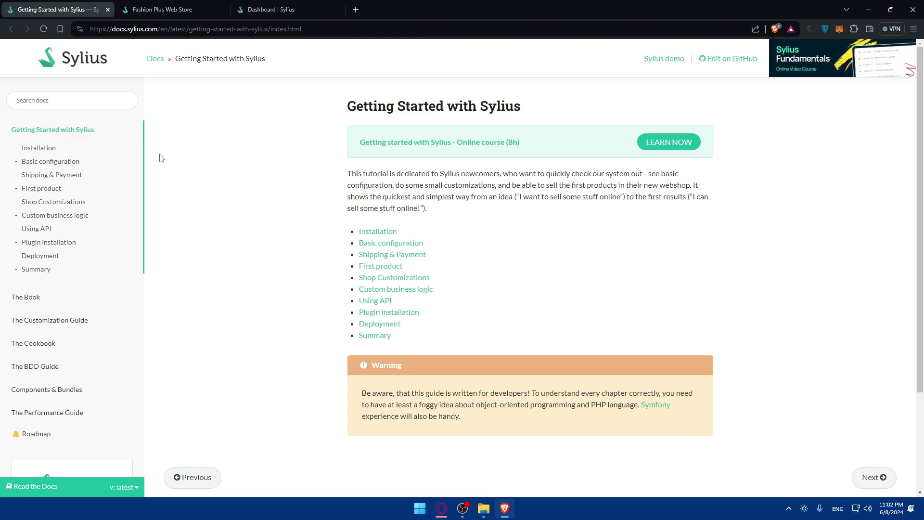
Open the Installation chapter, highlight its prerequisites, and view the checklist image before returning
click(367, 232)
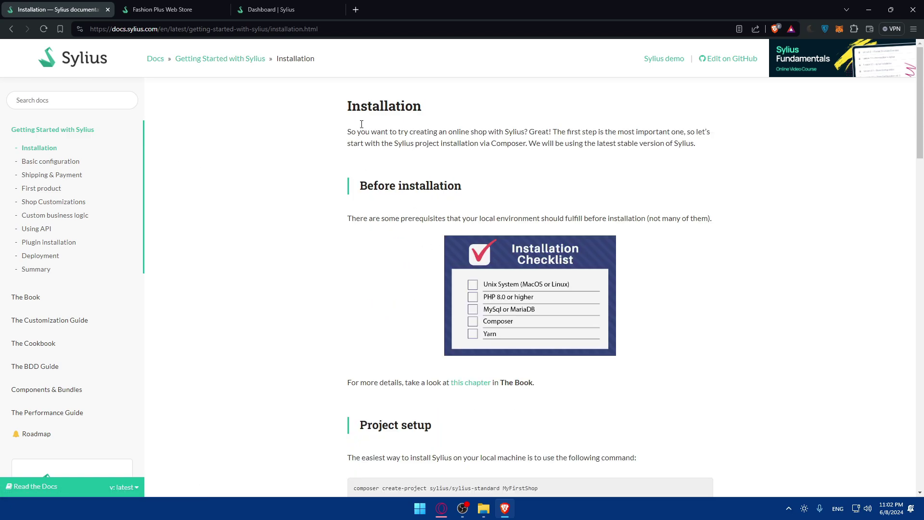
drag(325, 133, 541, 133)
click(532, 129)
scroll(433, 161, down, 1)
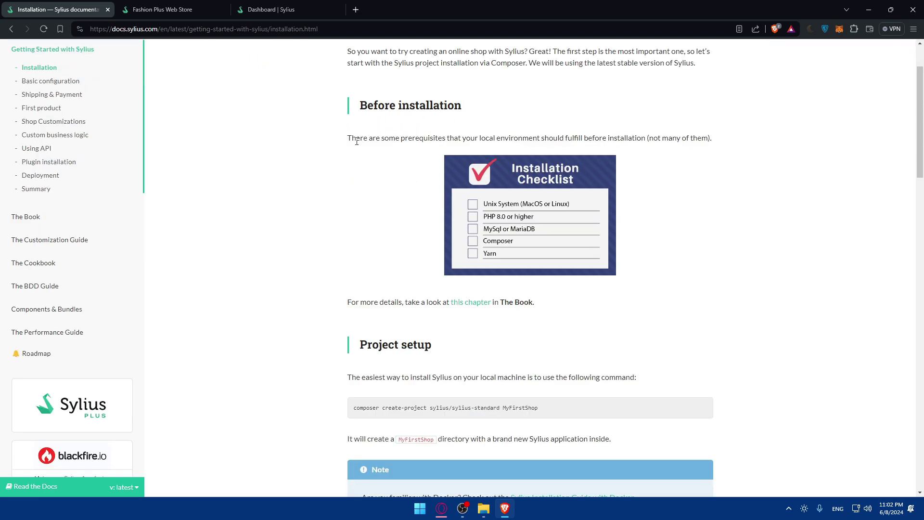
mouse_move(346, 139)
mouse_down()
mouse_move(540, 137)
mouse_move(443, 138)
mouse_move(492, 137)
mouse_up()
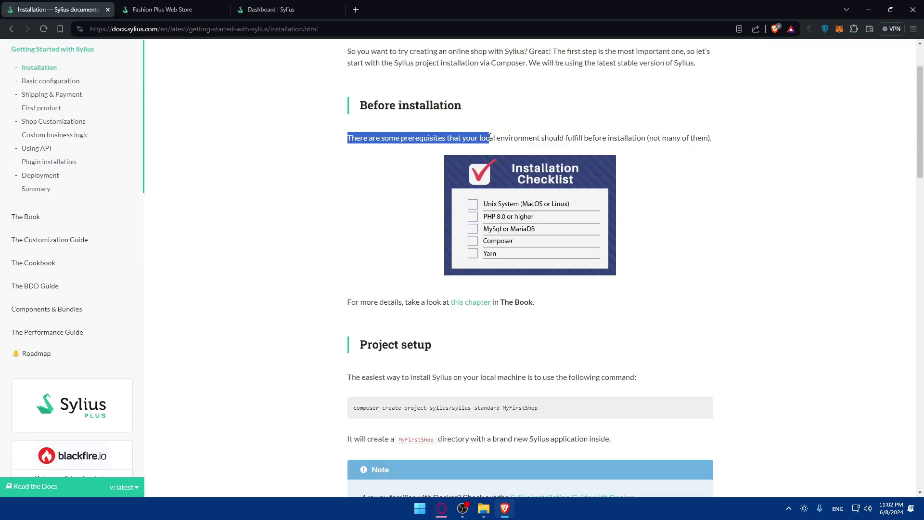
click(517, 142)
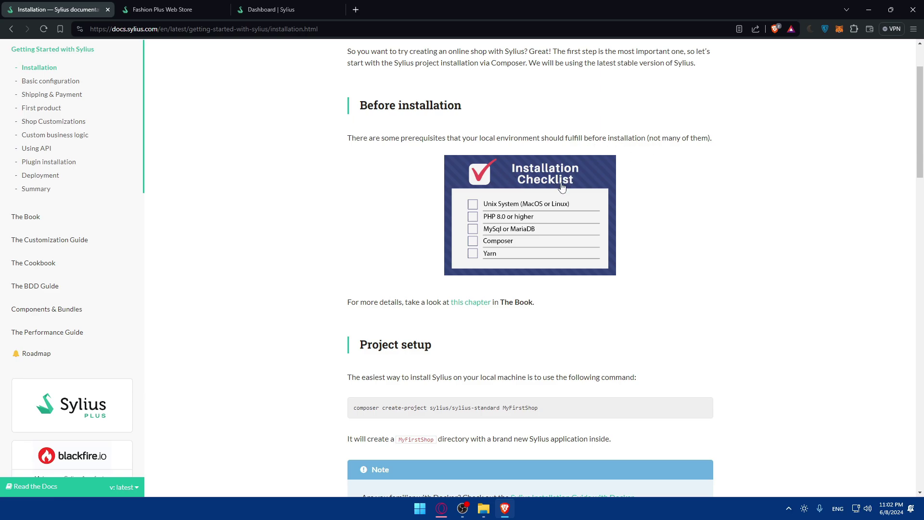
drag(485, 209, 683, 209)
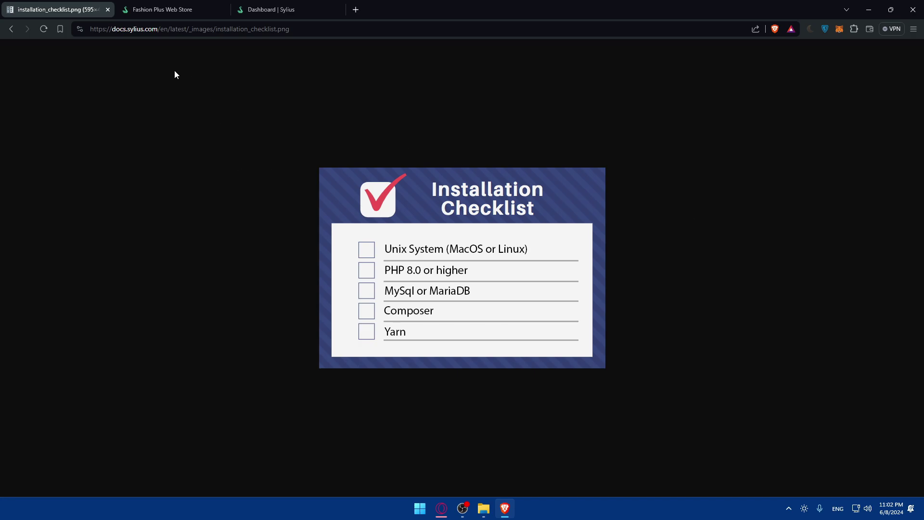
click(12, 28)
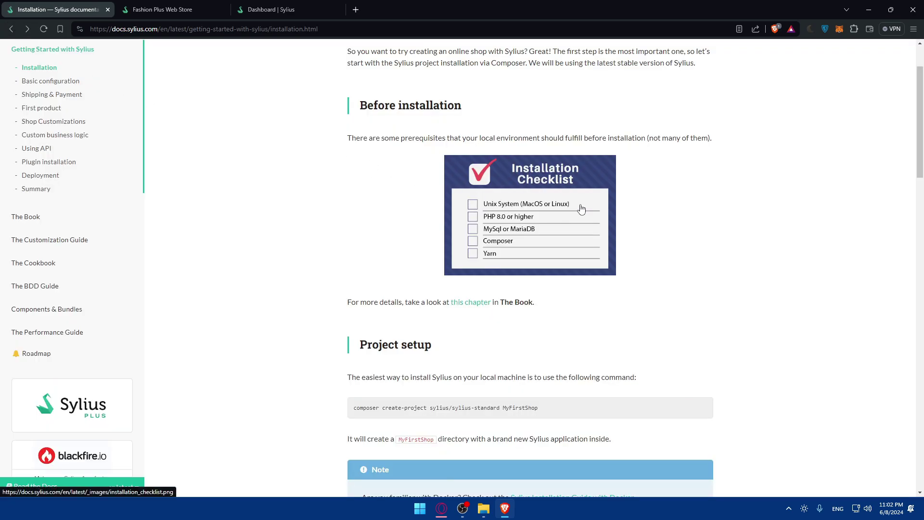
scroll(423, 253, down, 1)
Open the System Requirements chapter in The Book, then go back to Installation
click(476, 228)
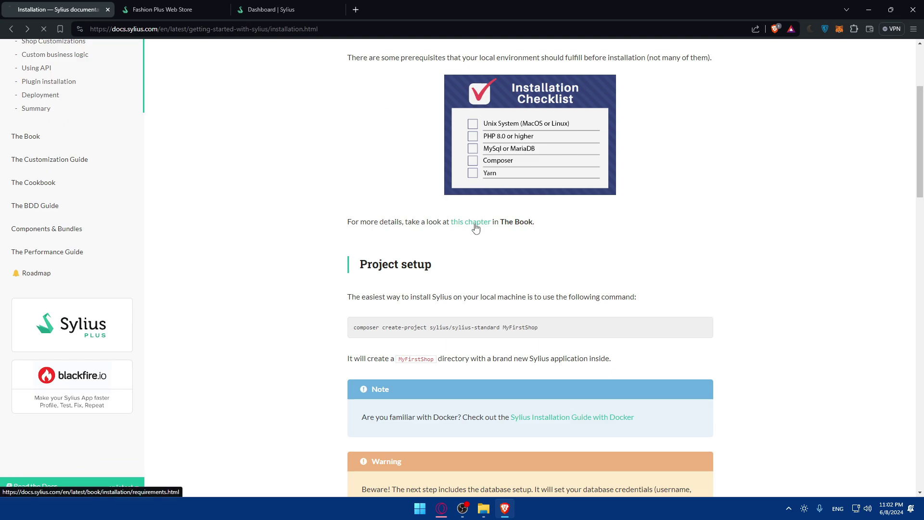
scroll(473, 238, down, 6)
scroll(475, 240, up, 3)
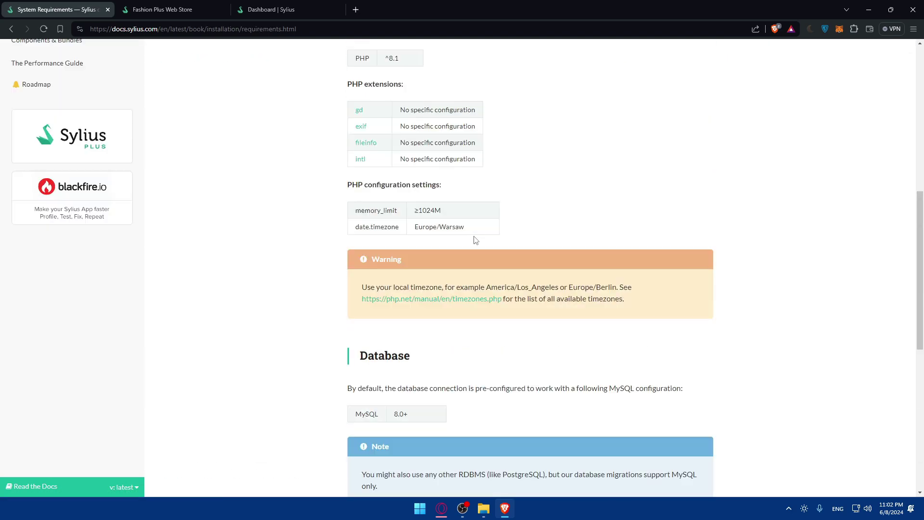
scroll(475, 241, up, 2)
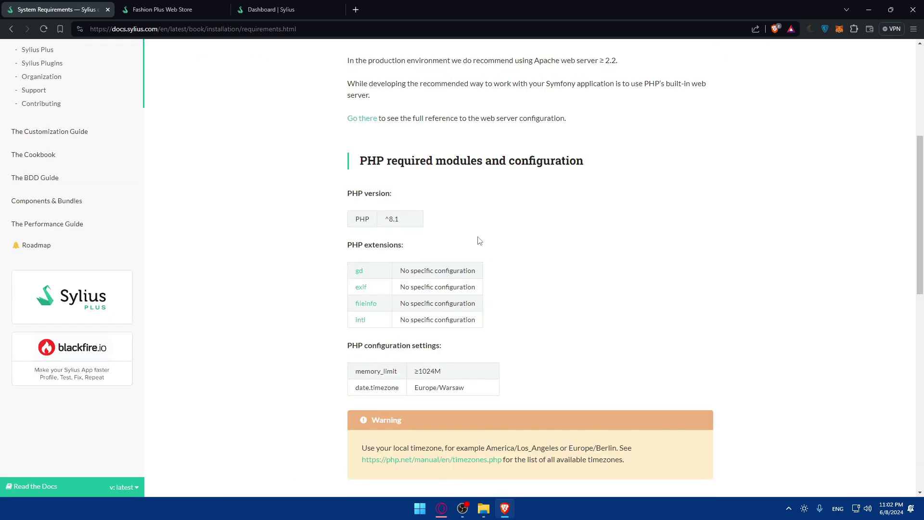
key(alt+Left)
scroll(429, 229, down, 1)
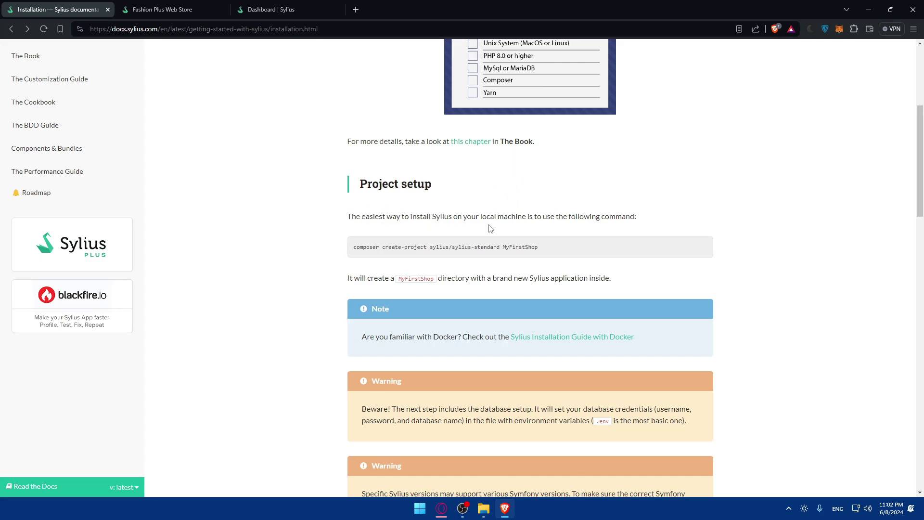
drag(353, 248, 380, 249)
drag(543, 249, 500, 247)
click(499, 247)
scroll(464, 250, down, 1)
drag(403, 208, 453, 207)
click(501, 212)
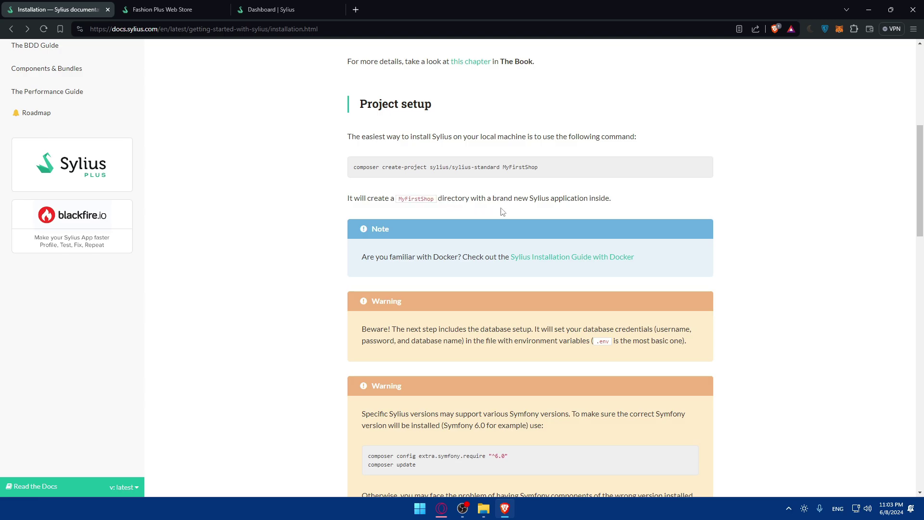
drag(353, 258, 461, 257)
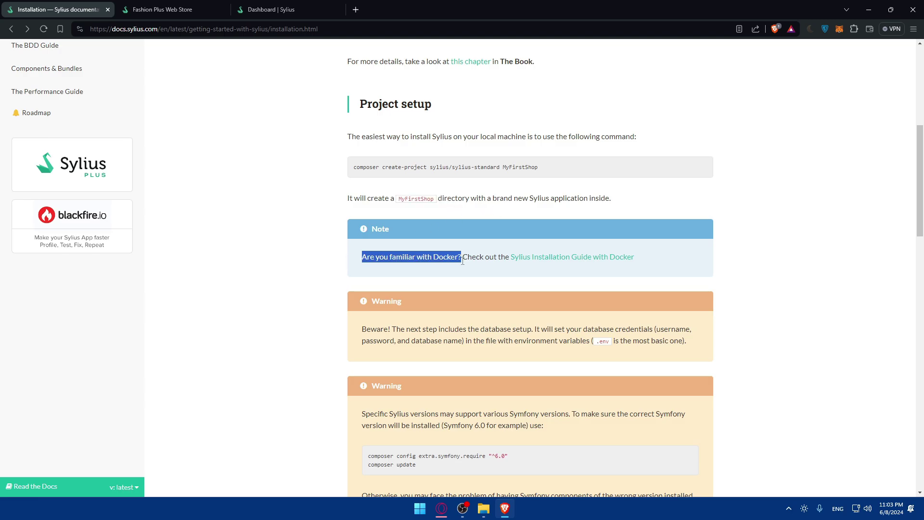
click(462, 269)
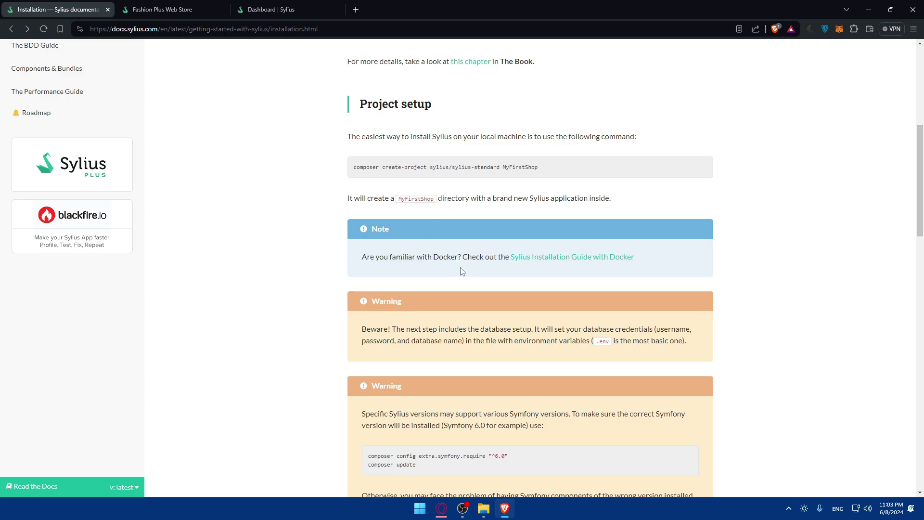
click(553, 258)
scroll(455, 205, down, 5)
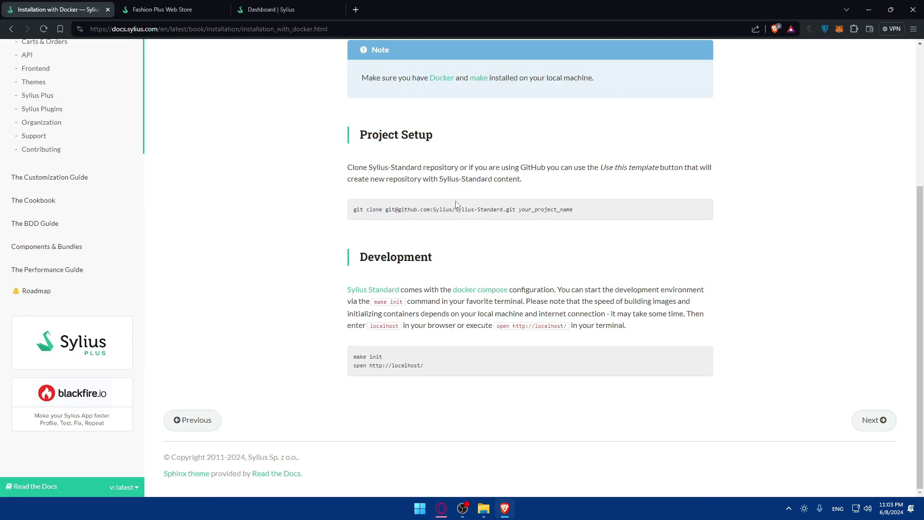
key(alt+Left)
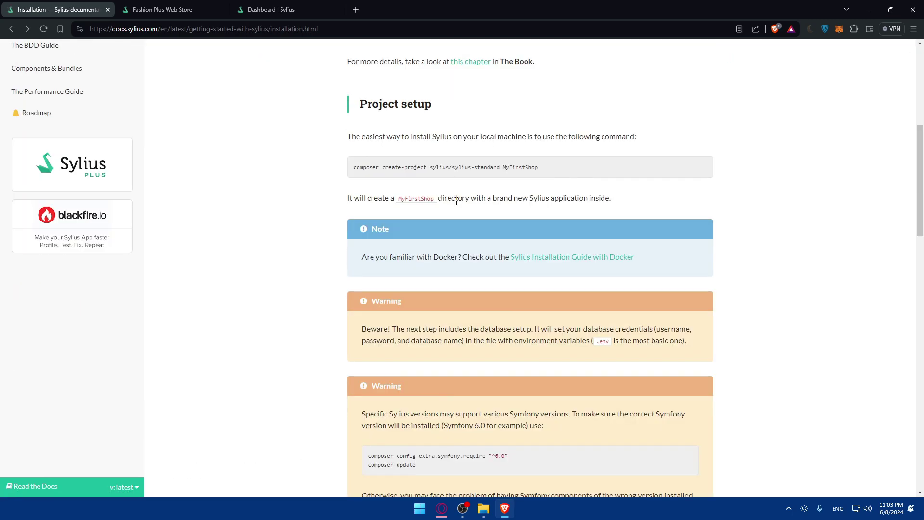
scroll(456, 203, down, 2)
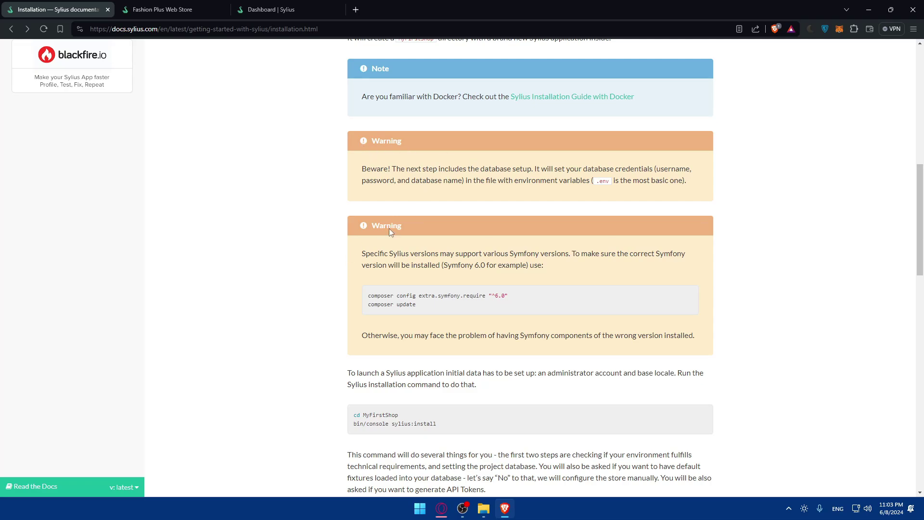
scroll(389, 254, down, 2)
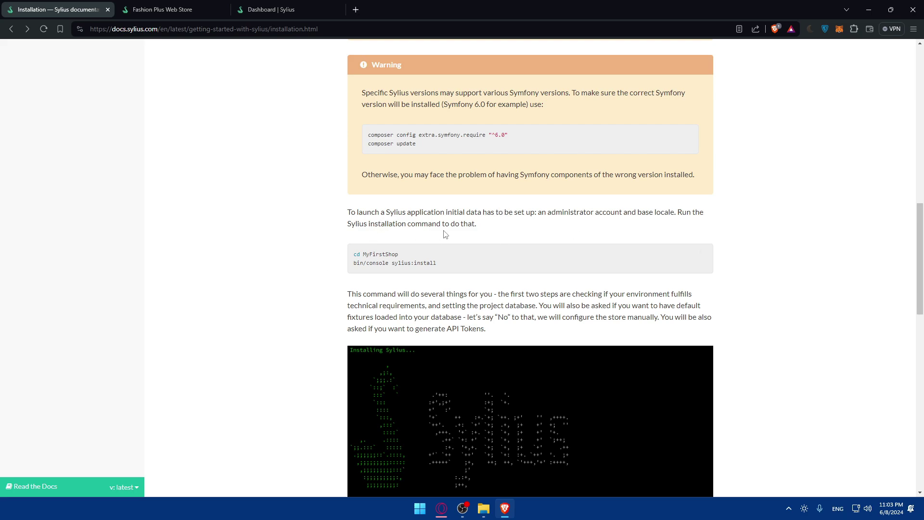
Highlight the MyFirstShop install commands and the yarn install command, clearing each selection
mouse_move(357, 254)
drag(401, 259, 362, 251)
click(402, 258)
drag(381, 265, 371, 254)
click(406, 265)
scroll(440, 260, down, 2)
scroll(440, 238, up, 1)
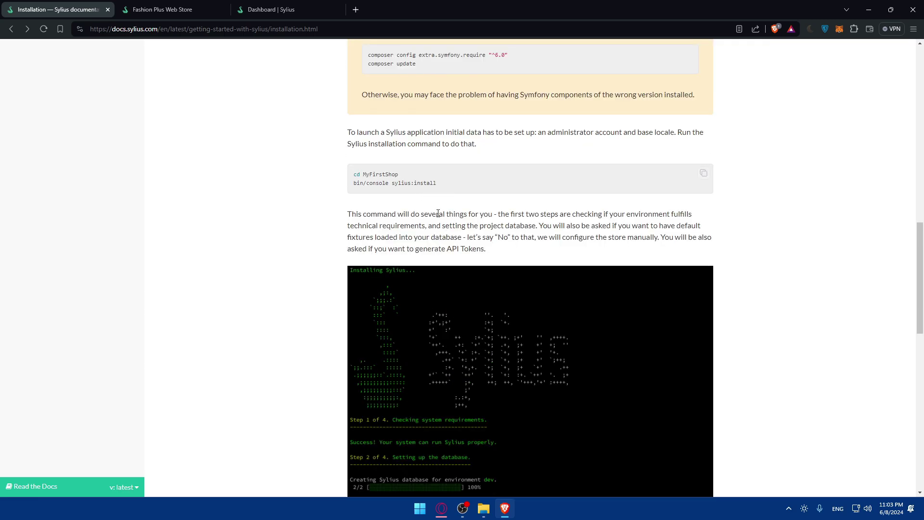
scroll(437, 213, down, 3)
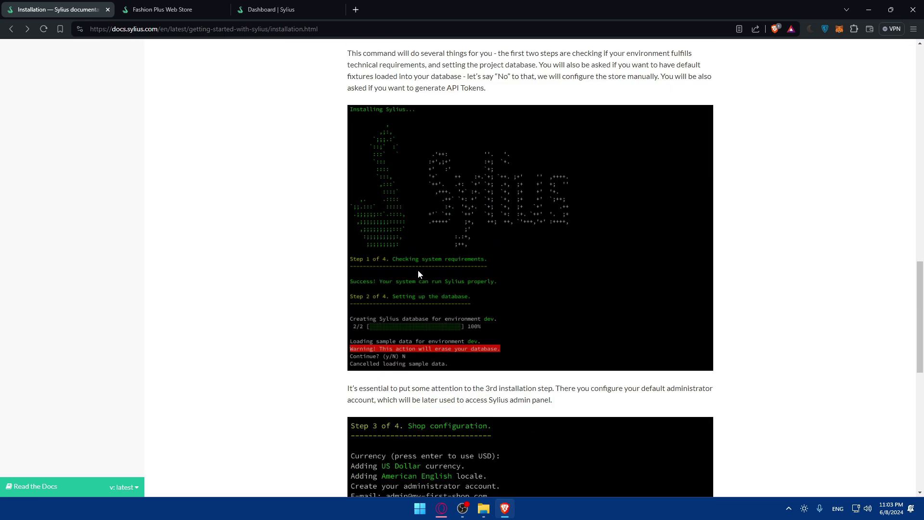
scroll(465, 198, down, 3)
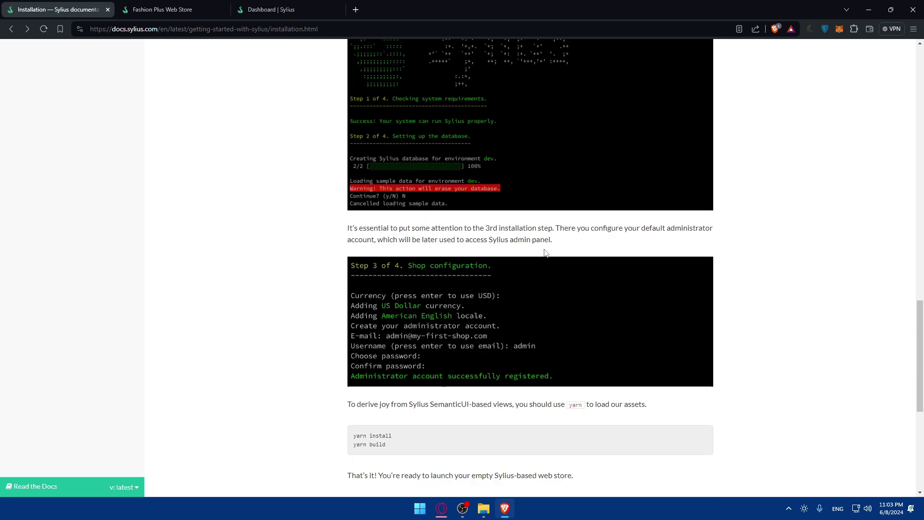
scroll(607, 183, down, 1)
scroll(556, 190, down, 1)
scroll(562, 215, up, 1)
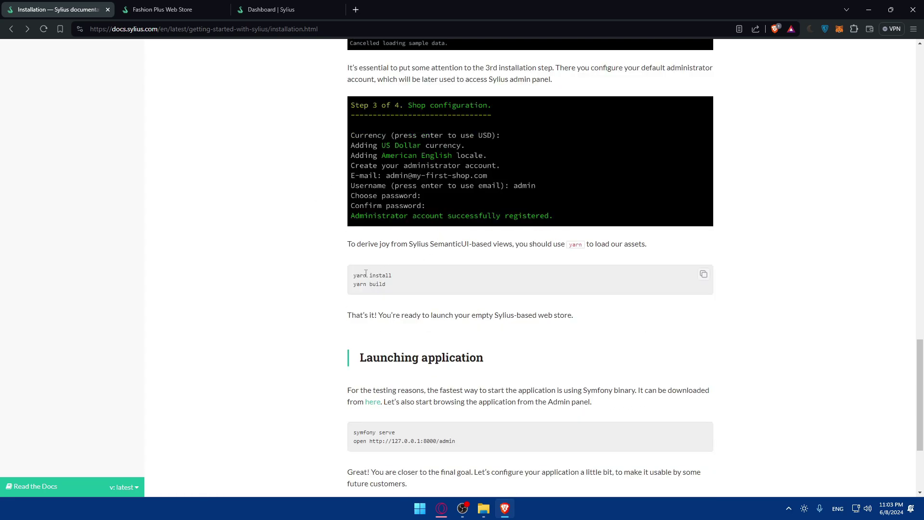
drag(354, 275, 401, 280)
click(399, 282)
scroll(409, 185, down, 2)
scroll(462, 180, down, 2)
scroll(462, 180, up, 8)
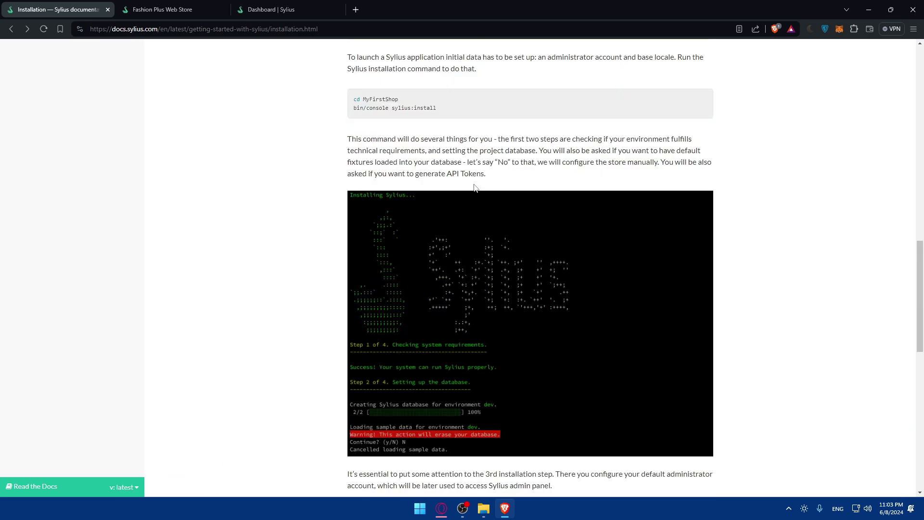
scroll(474, 185, down, 1)
scroll(469, 188, down, 10)
key(alt+Left)
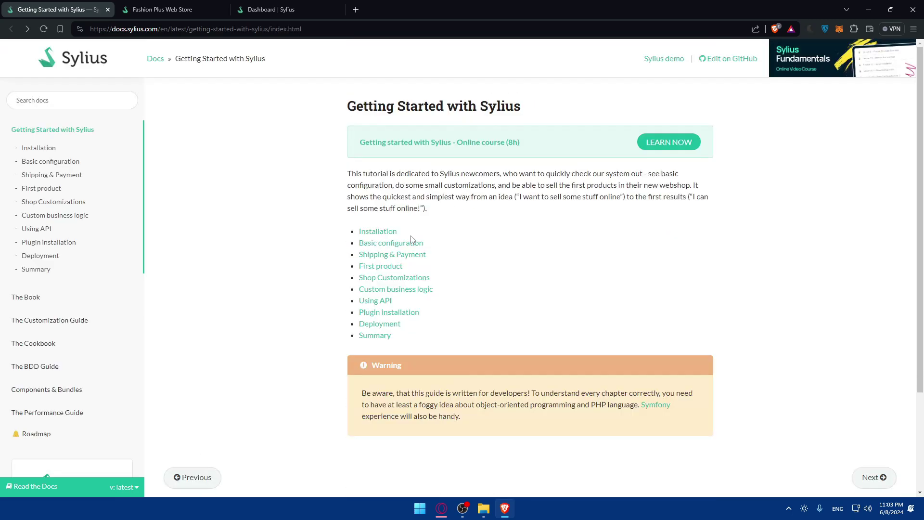
click(372, 243)
scroll(430, 217, down, 5)
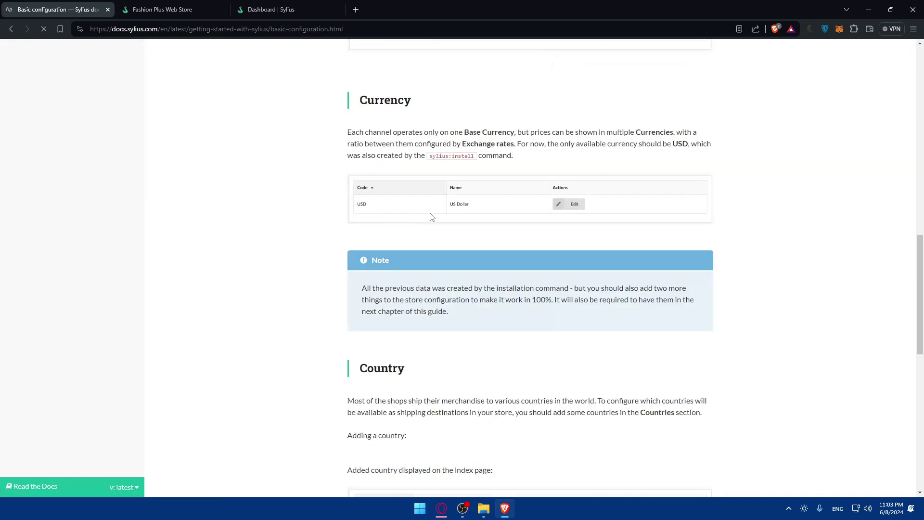
scroll(431, 217, down, 3)
key(alt+Left)
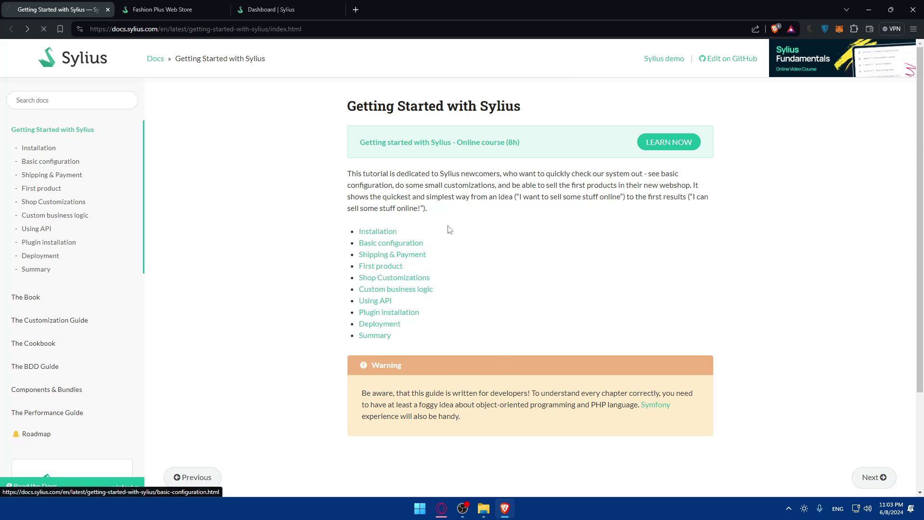
key(alt+Right)
scroll(448, 228, down, 10)
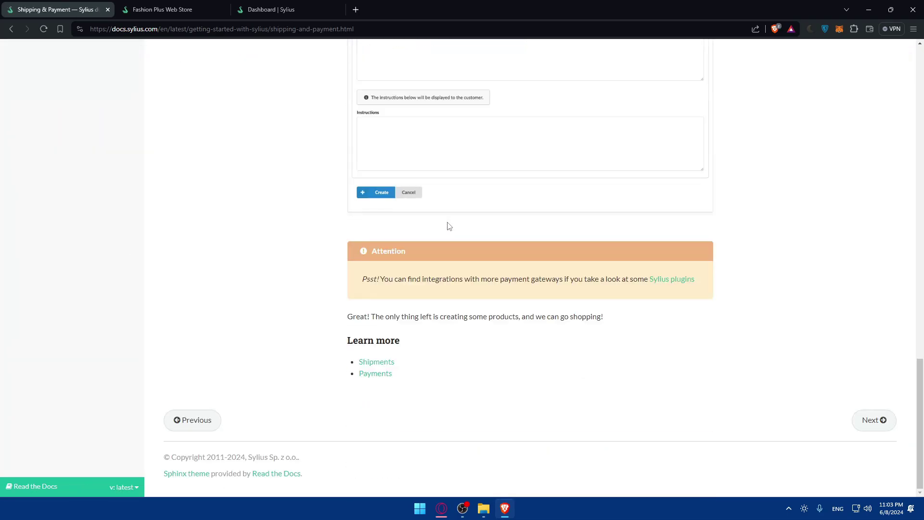
scroll(446, 226, up, 10)
scroll(427, 185, up, 5)
key(alt+Left)
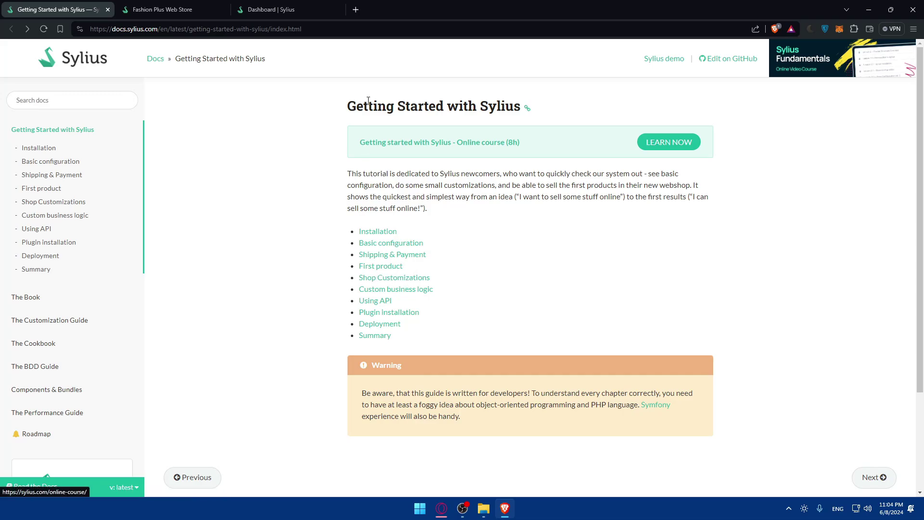
scroll(412, 279, down, 2)
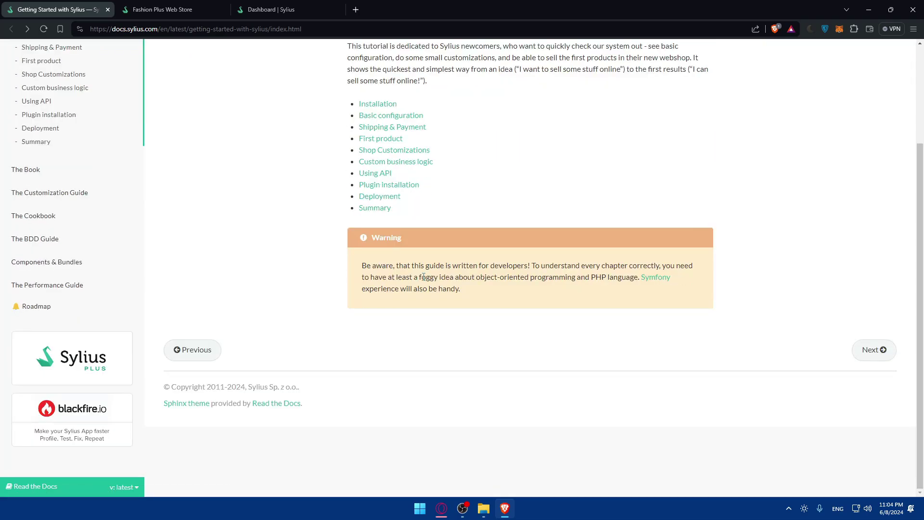